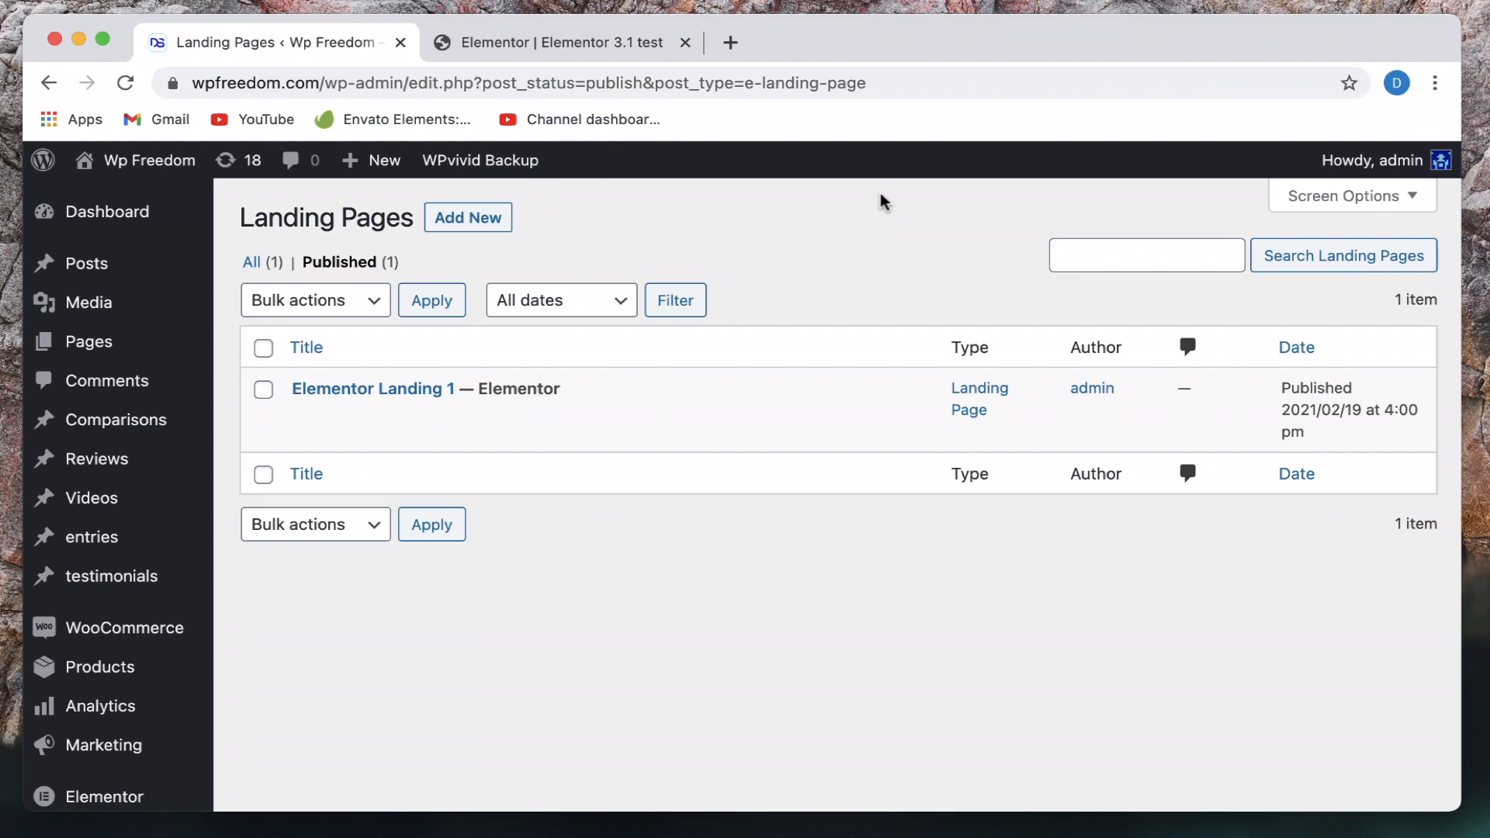
# Open Elementor's Custom Code page in the WordPress admin.
pyautogui.scroll(-5, 880, 193)
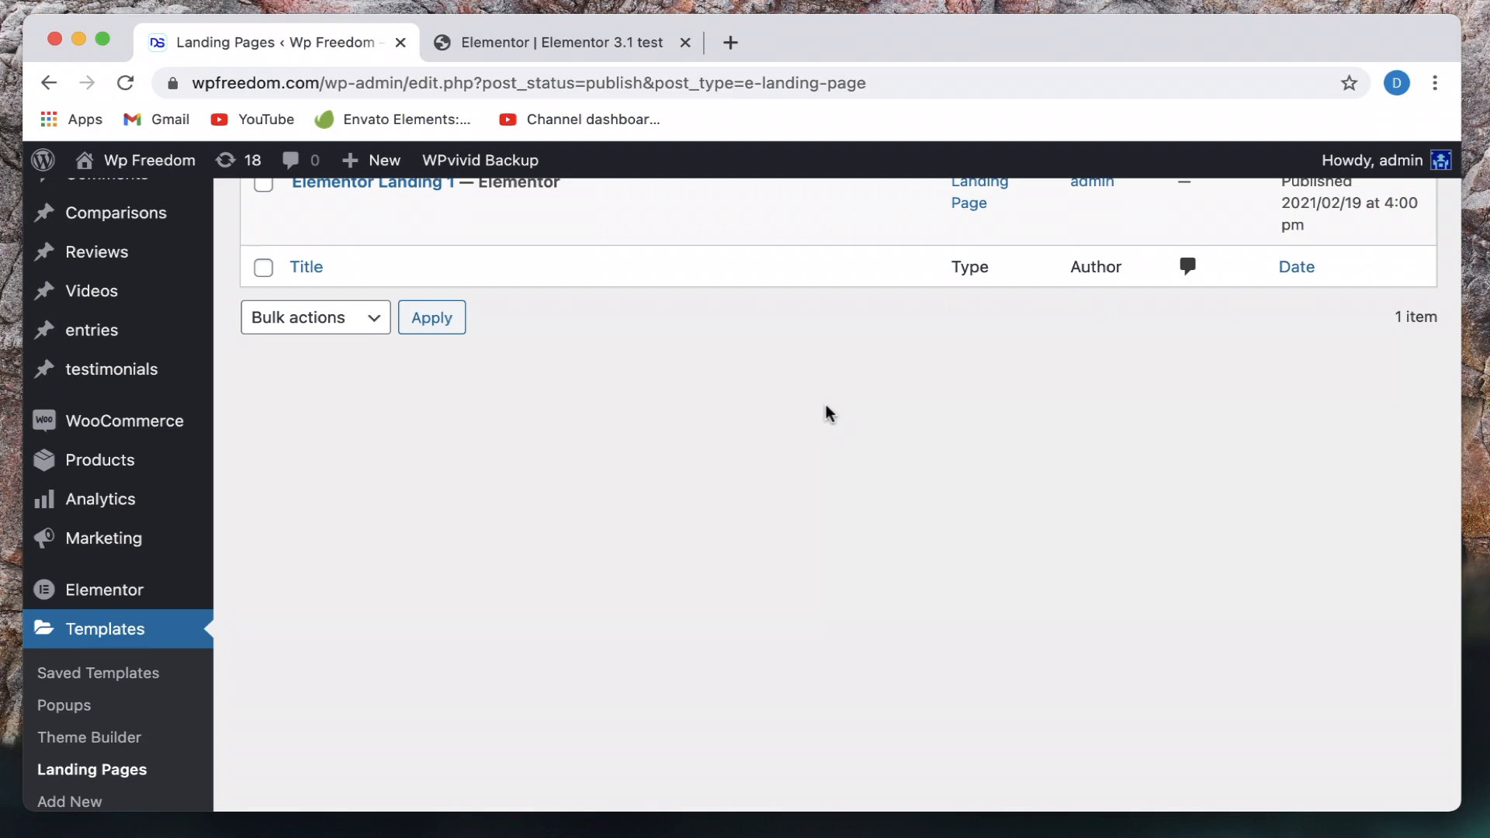
pyautogui.scroll(-3, 826, 413)
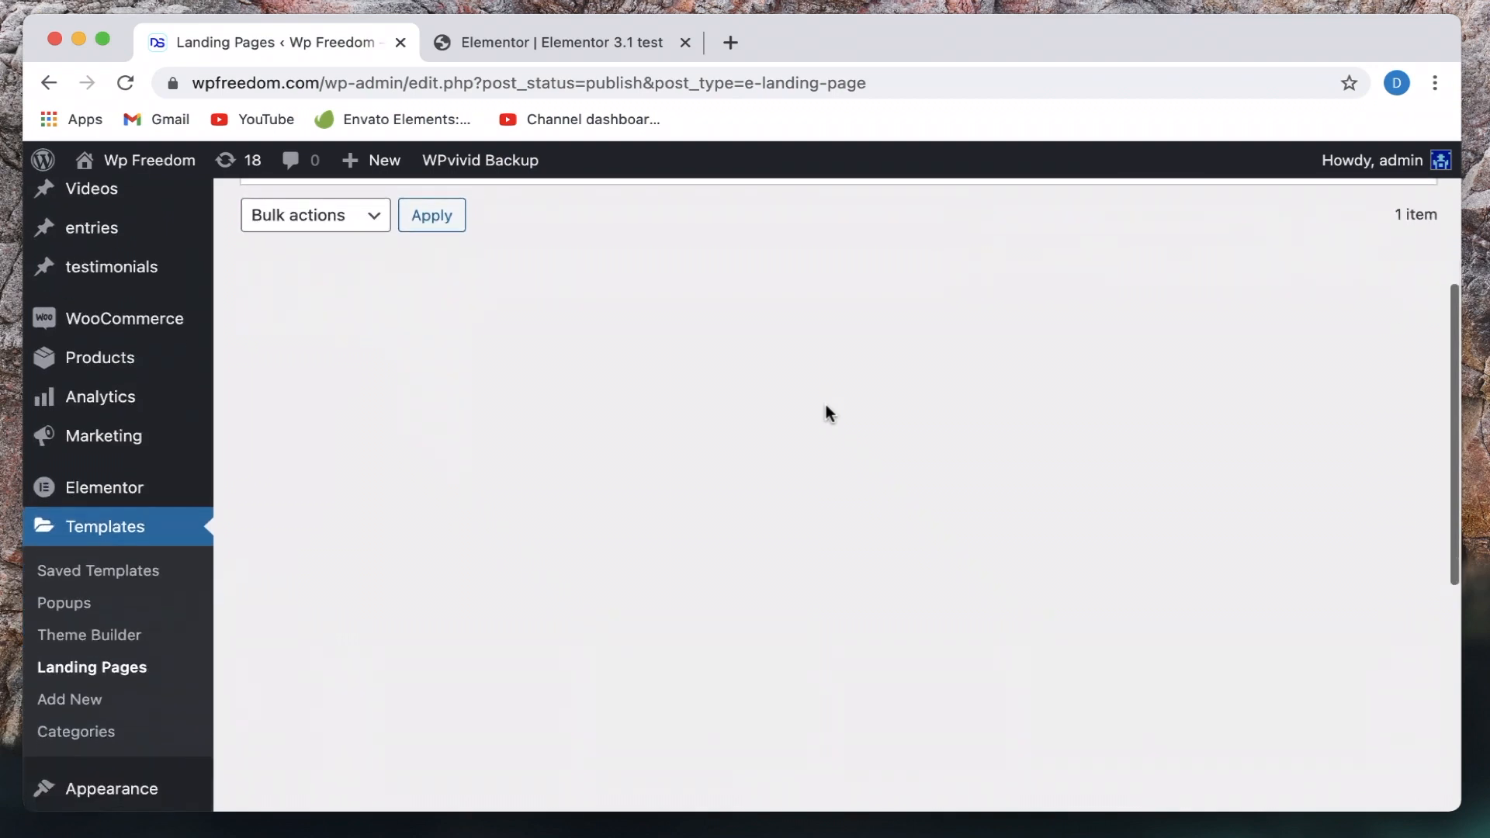
pyautogui.moveTo(101, 491)
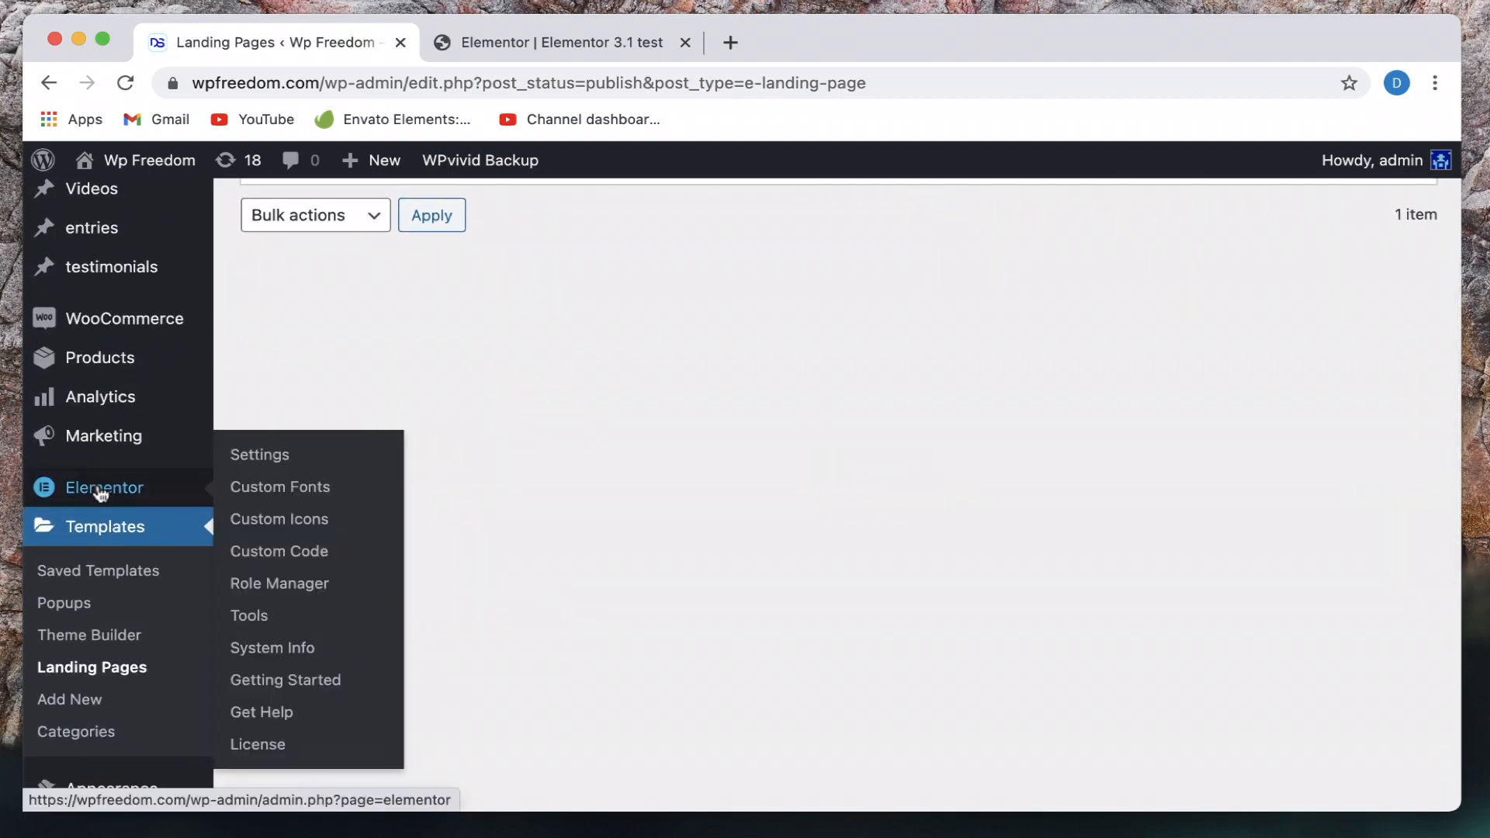
pyautogui.click(281, 552)
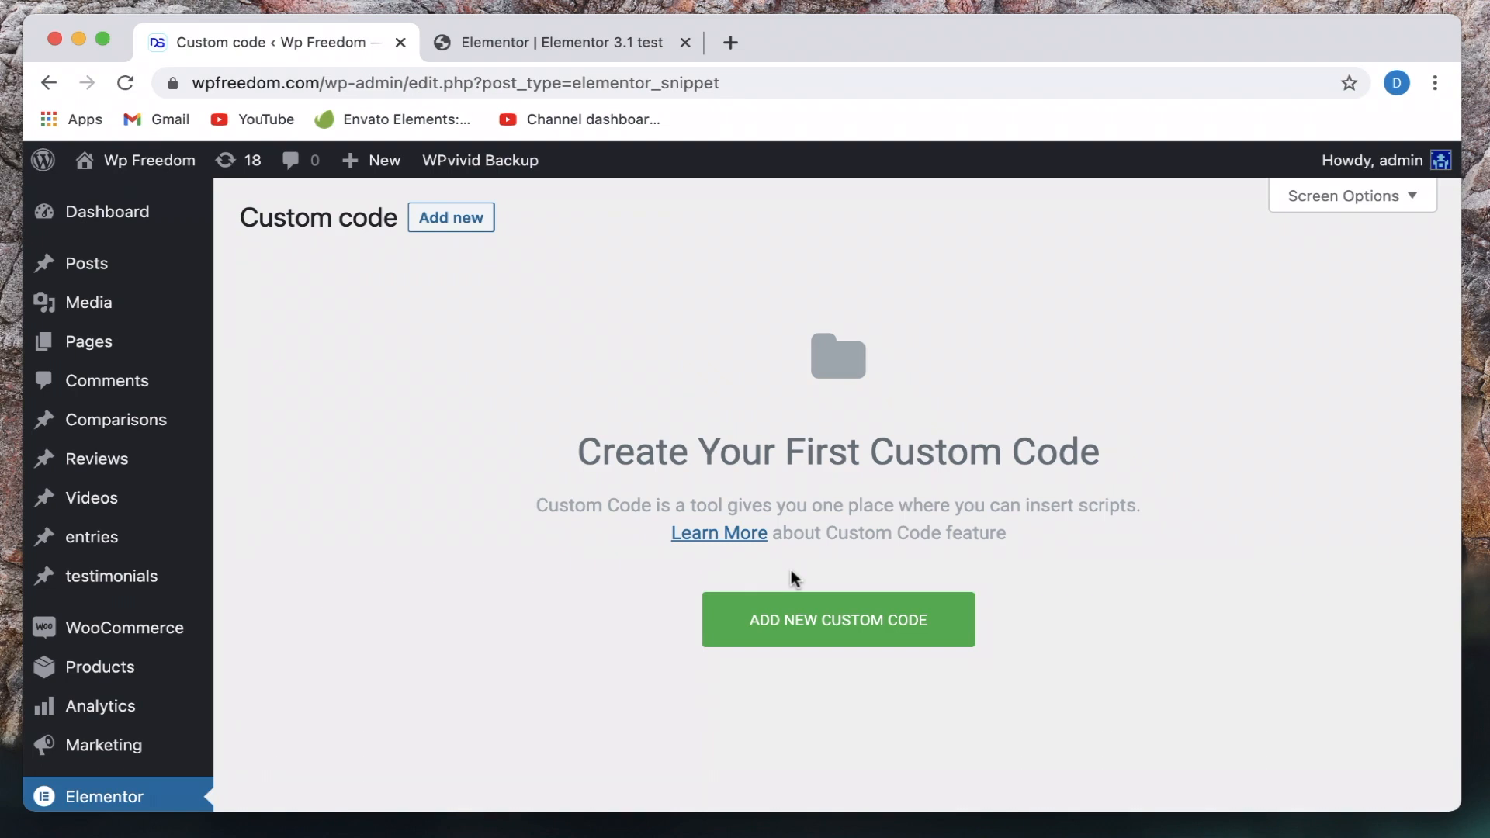
pyautogui.scroll(-2, 790, 578)
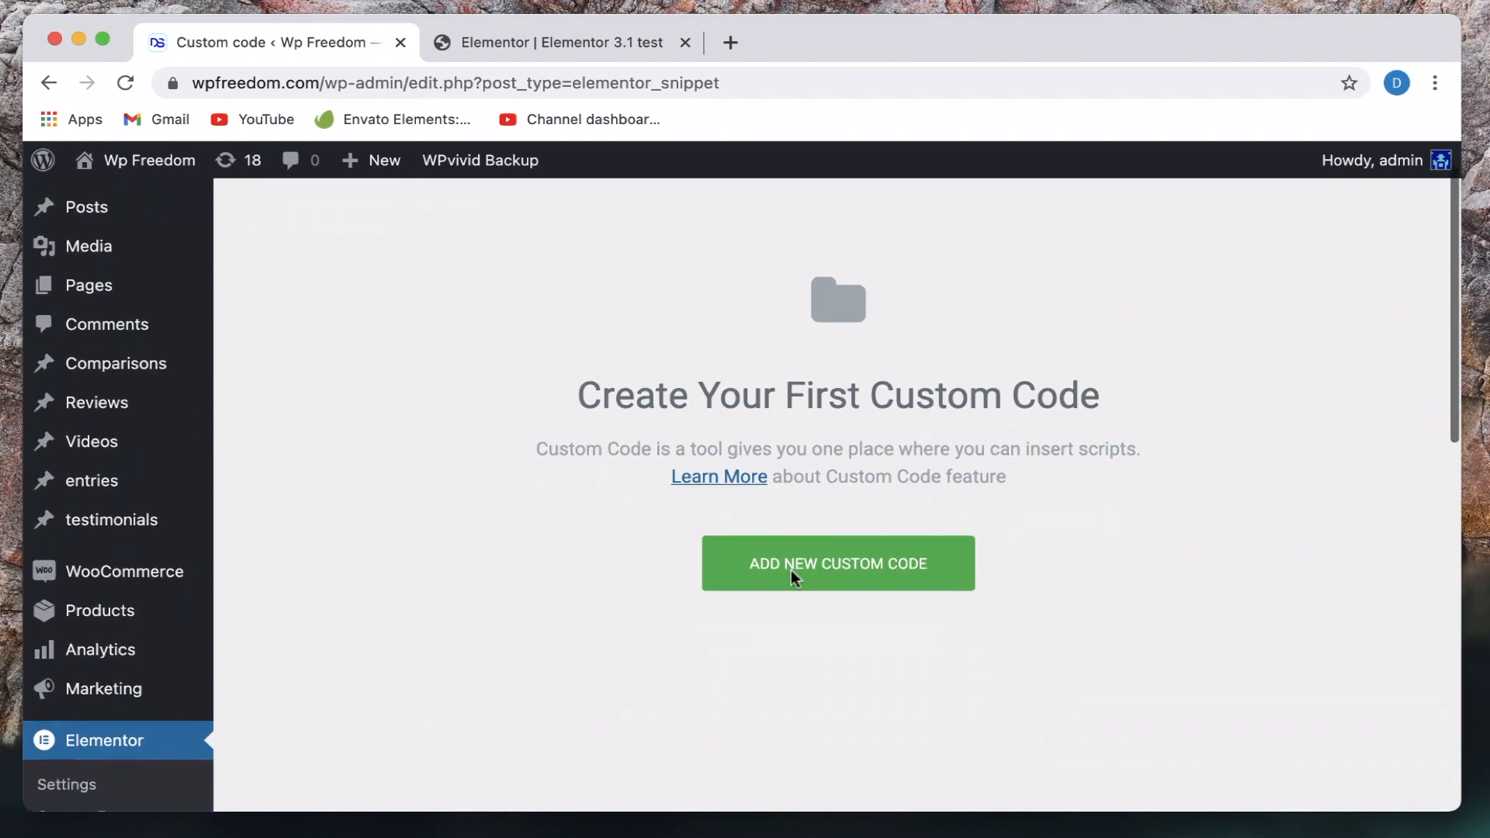
pyautogui.scroll(2, 649, 434)
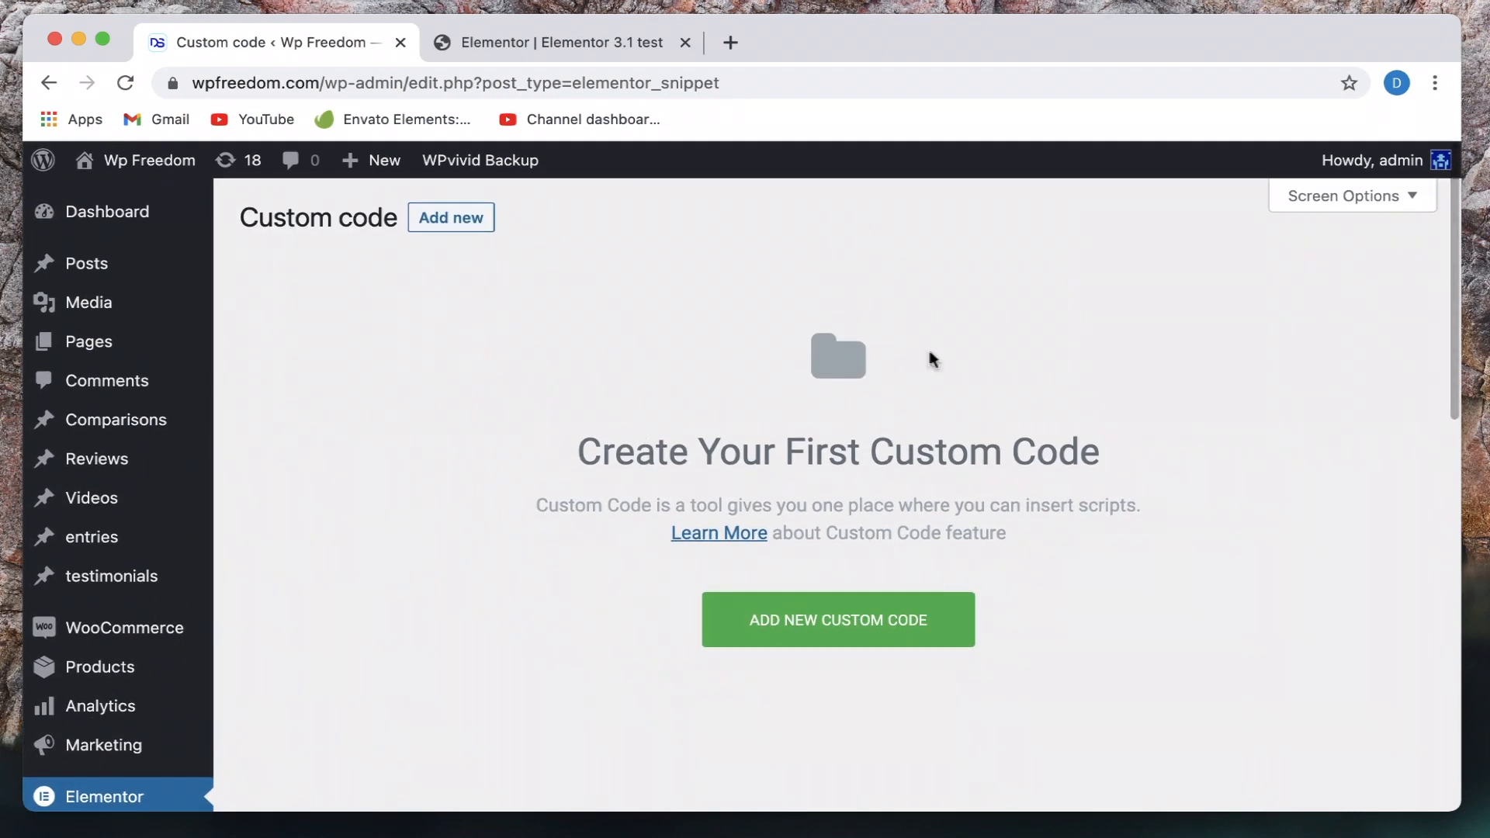
# Open the help article about the Custom Code feature and copy its sample Google Analytics gtag.js snippet.
pyautogui.click(718, 535)
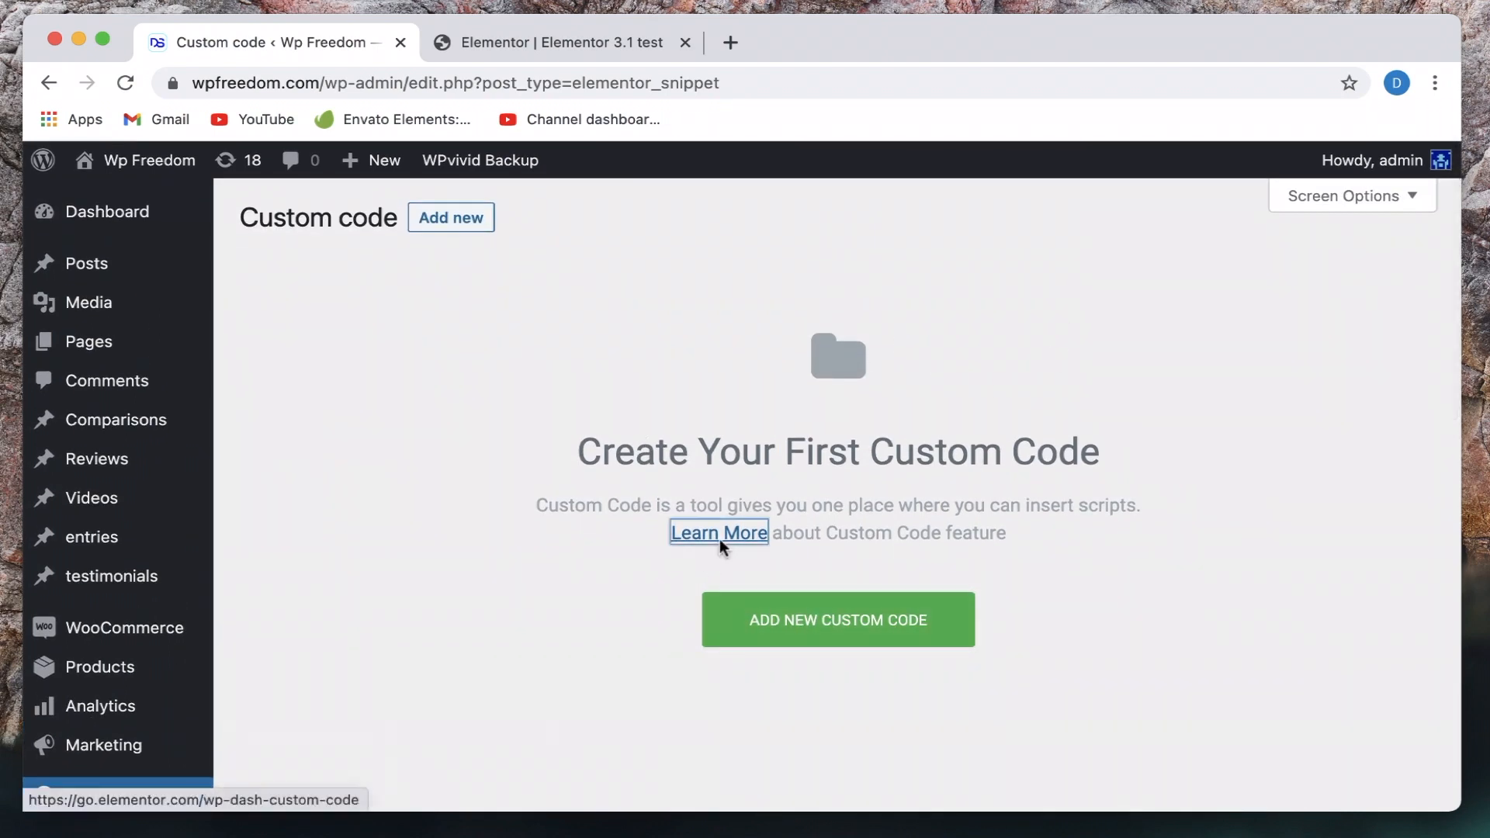
pyautogui.scroll(-15, 838, 503)
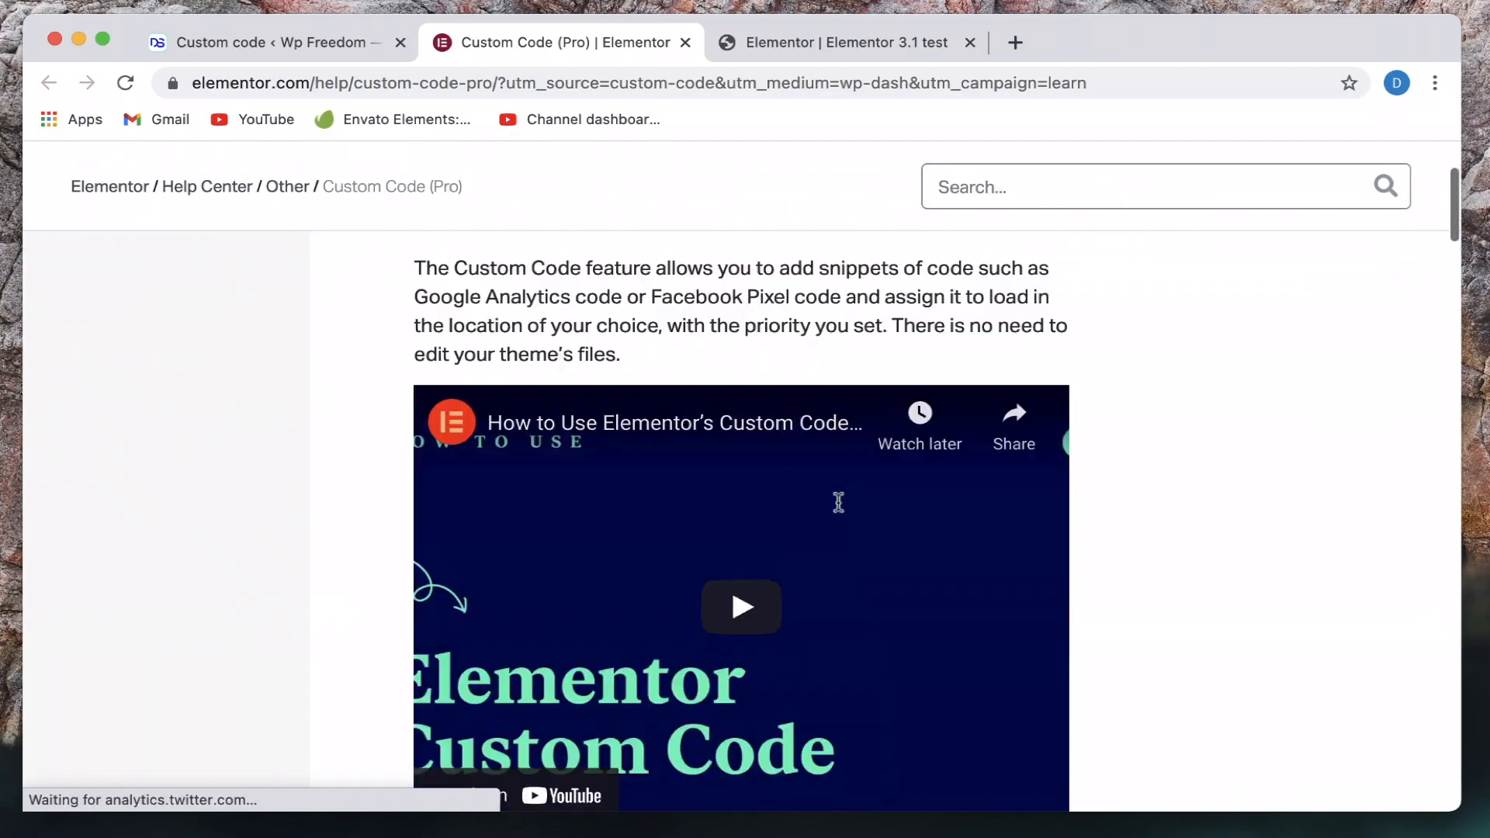
pyautogui.scroll(-3, 838, 503)
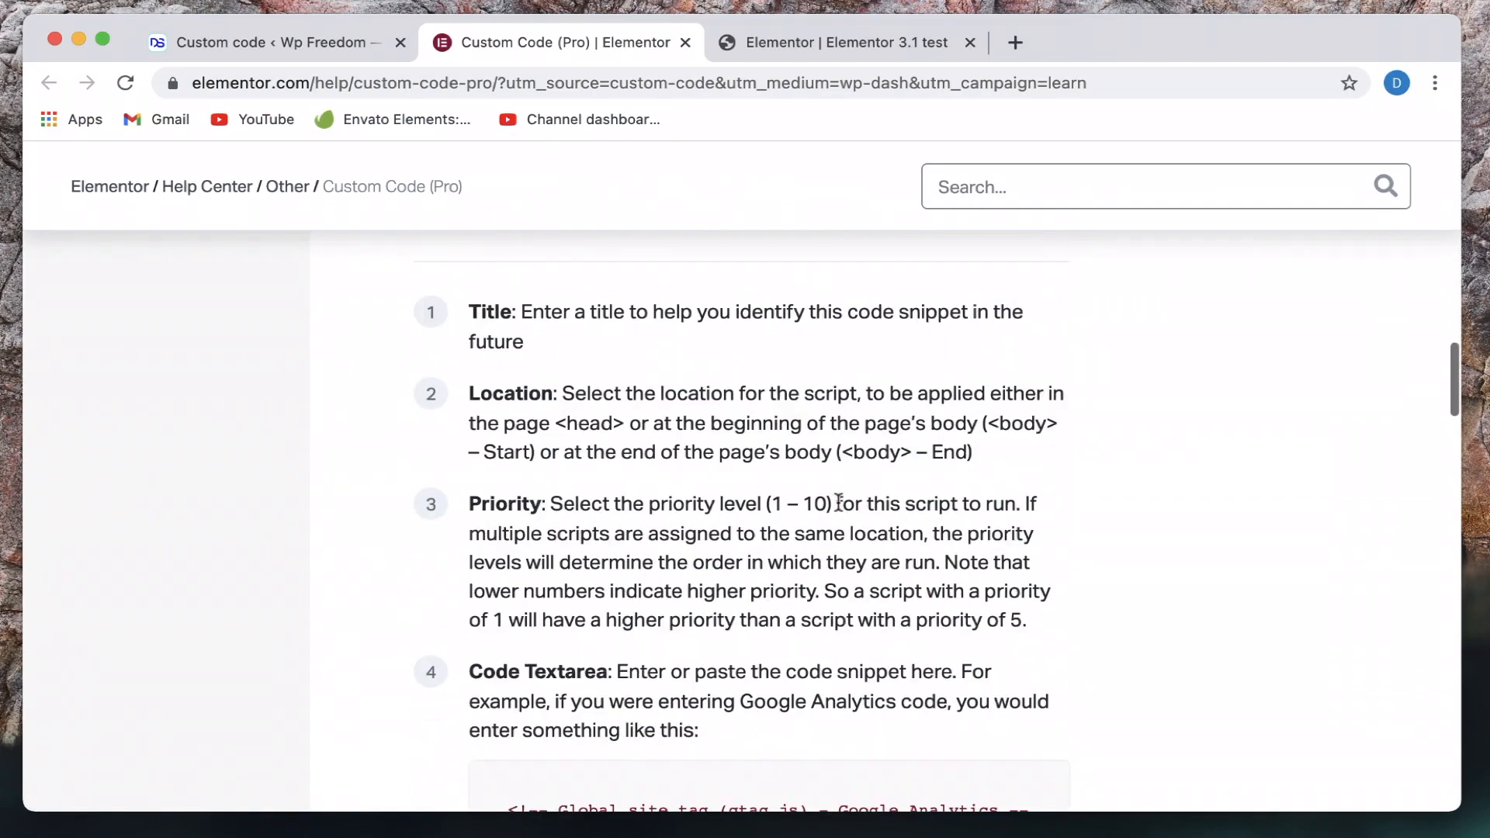
pyautogui.scroll(-10, 838, 502)
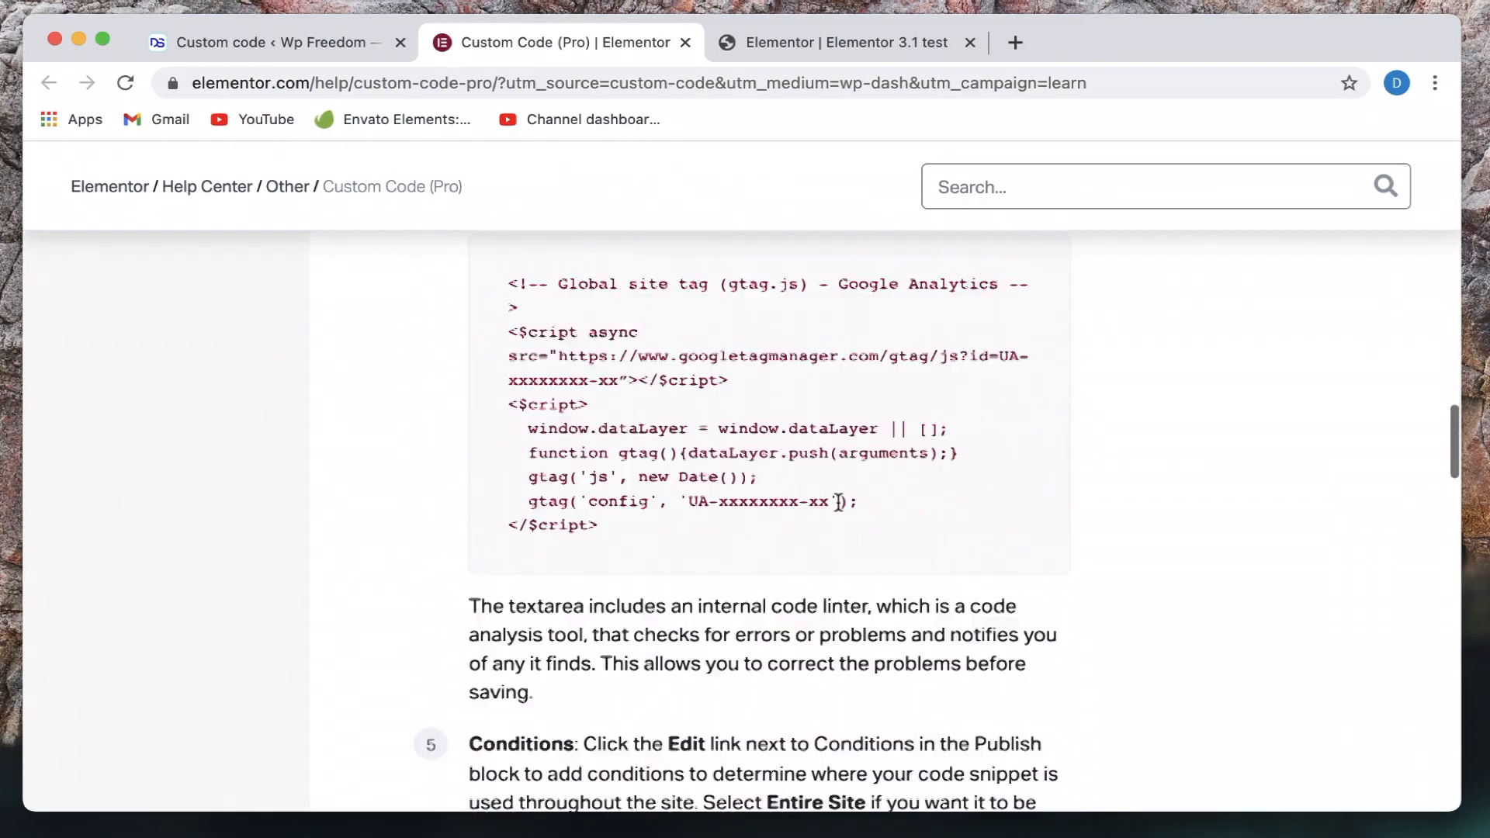
pyautogui.scroll(-10, 838, 502)
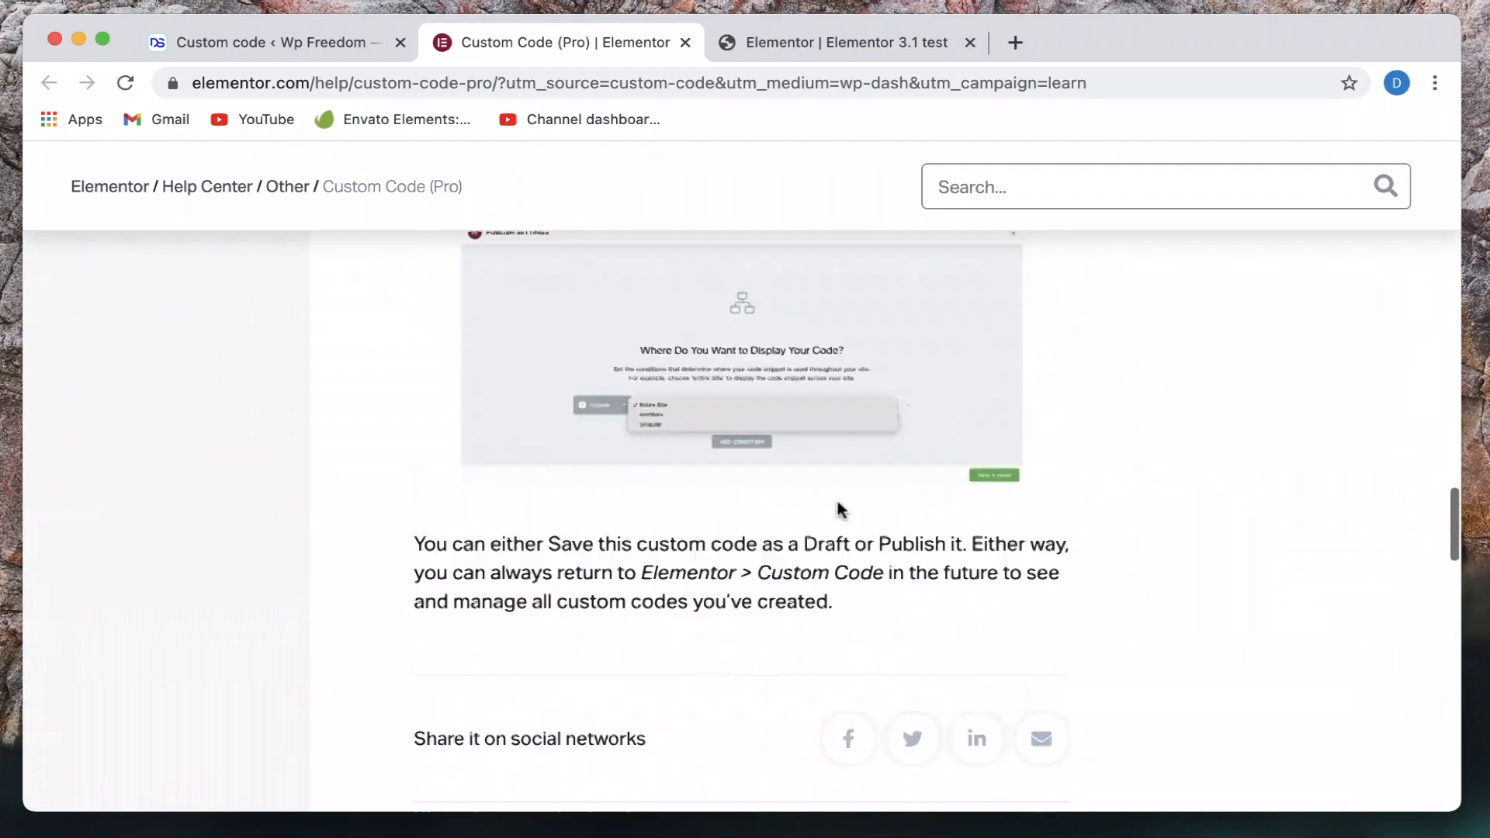
pyautogui.scroll(15, 838, 503)
pyautogui.scroll(2, 839, 503)
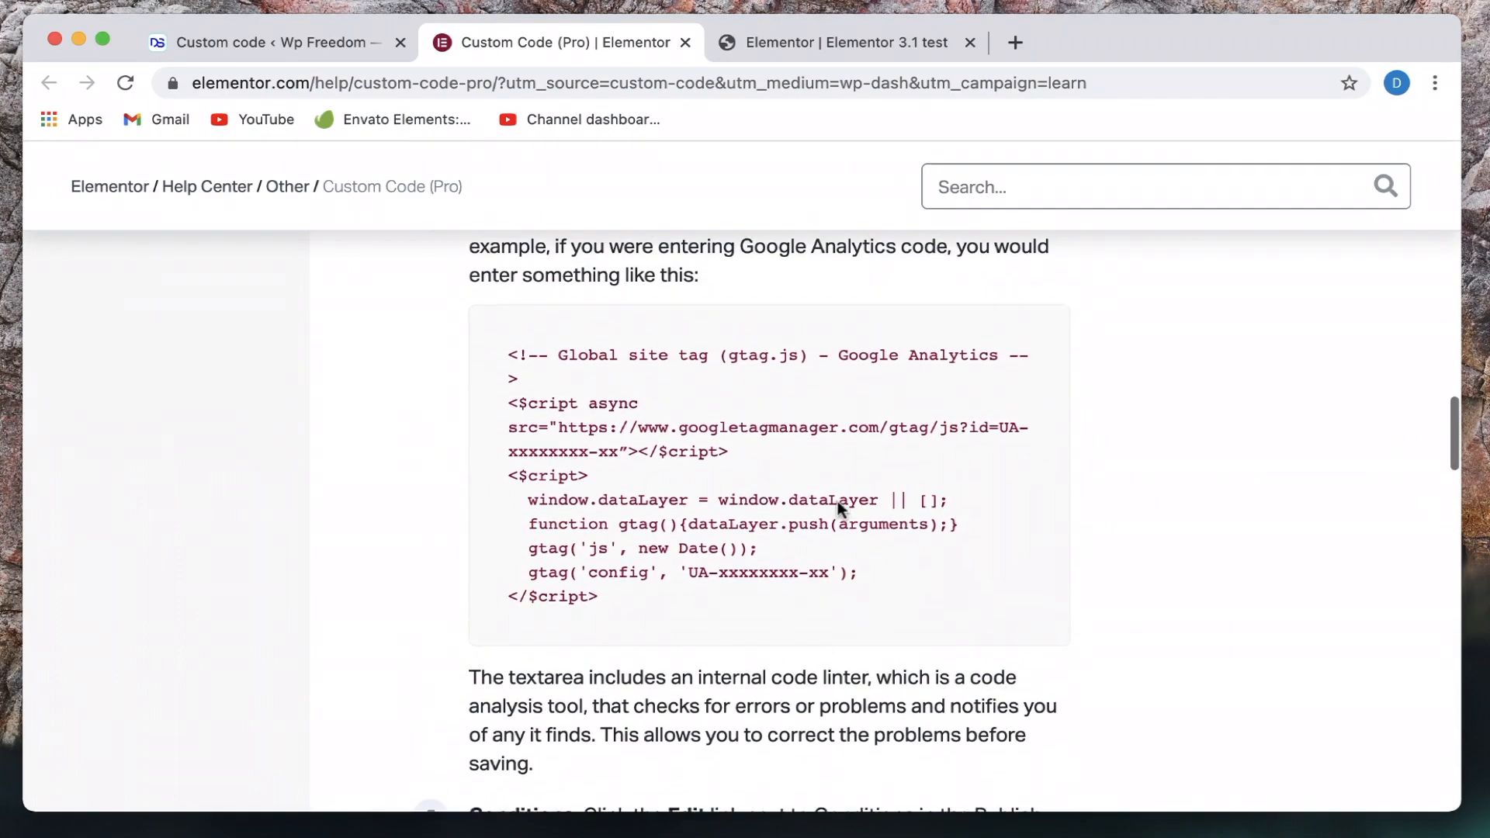
pyautogui.tripleClick(760, 506)
pyautogui.click(759, 507)
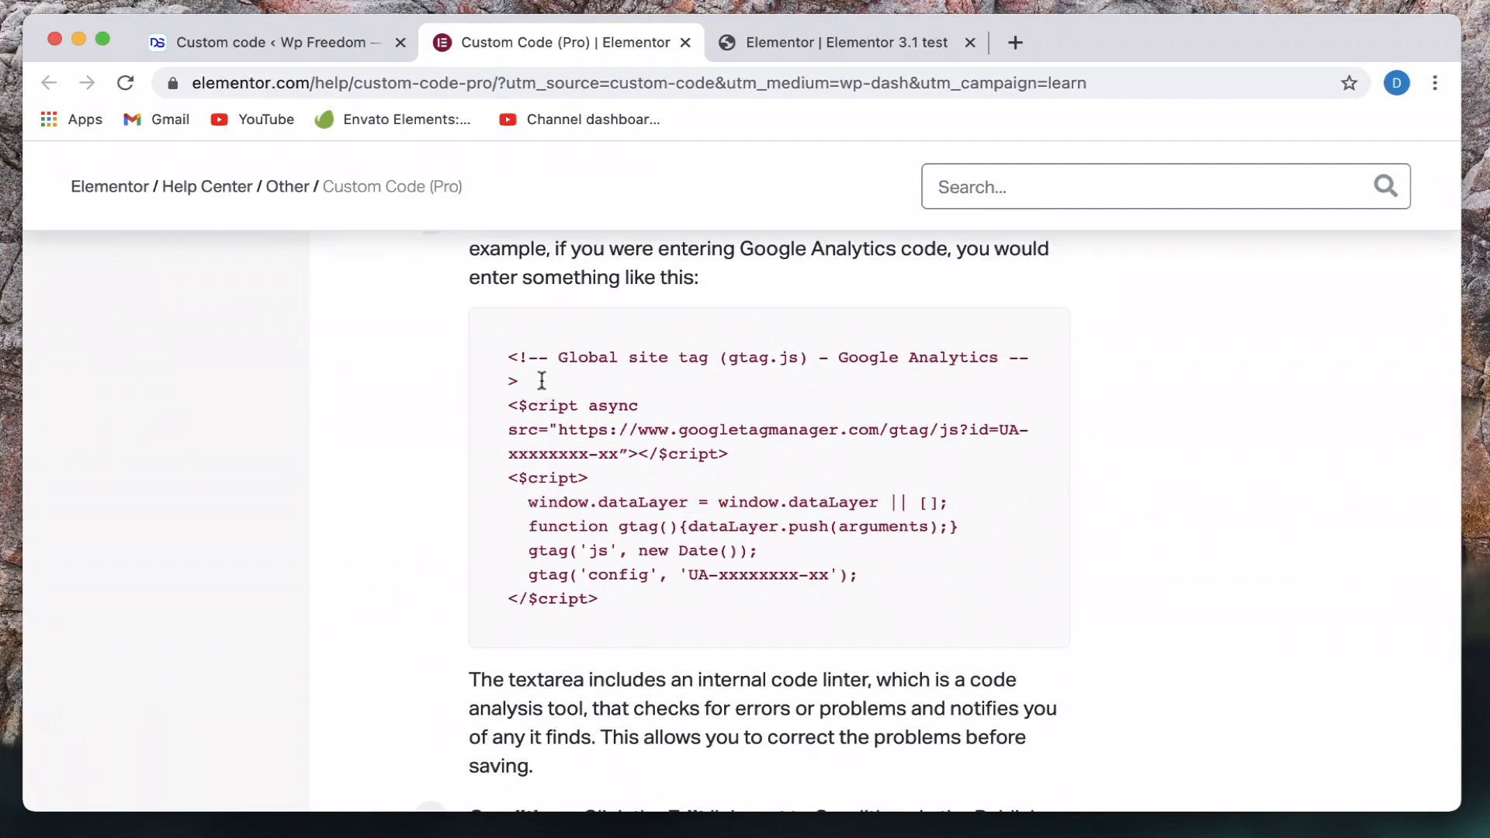
pyautogui.moveTo(508, 357); pyautogui.dragTo(608, 629)
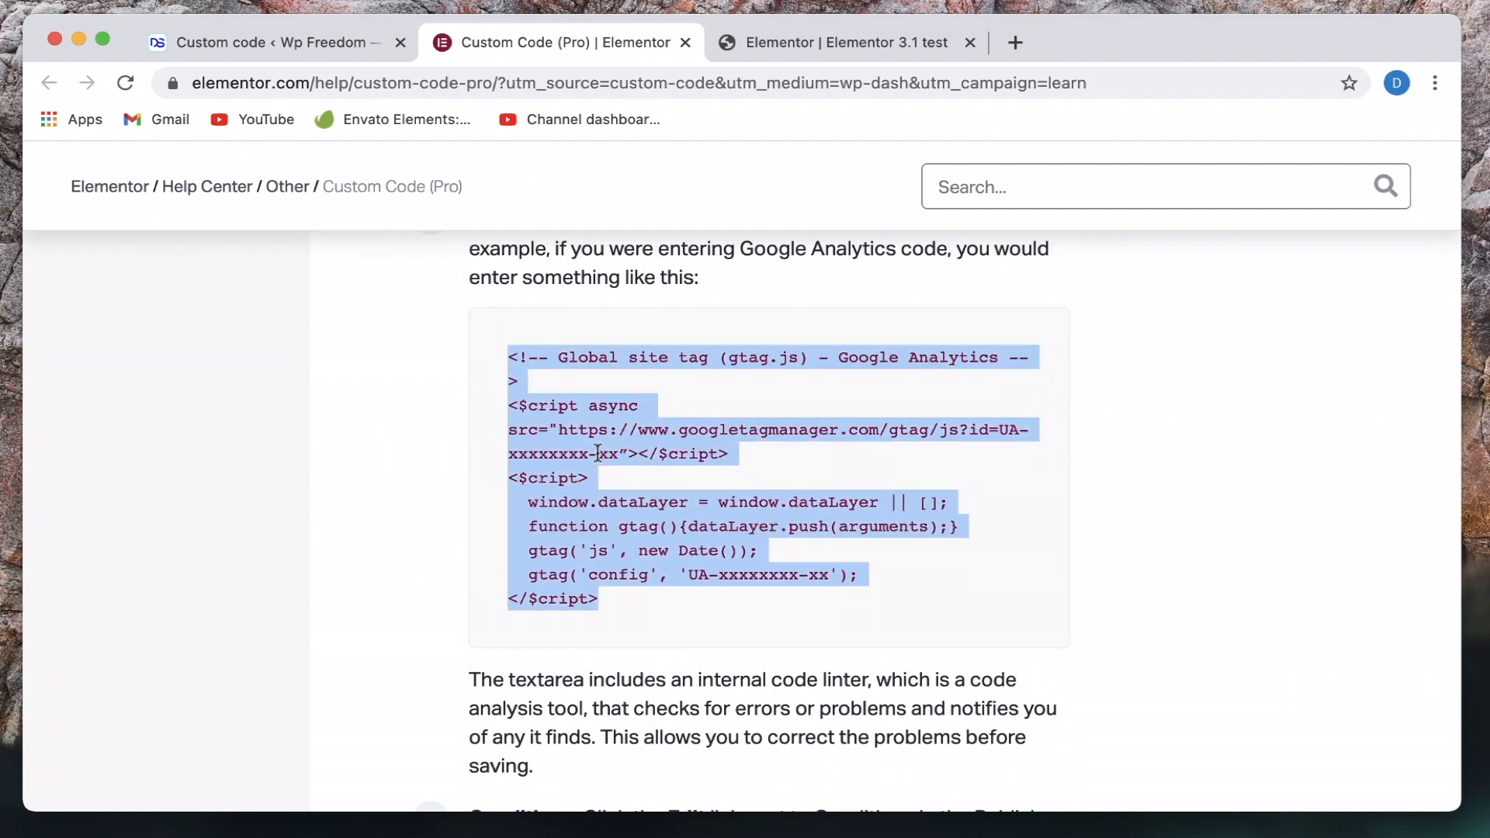
# Return to the WordPress Custom Code page and create a new custom code titled "Google Adsense".
pyautogui.click(297, 48)
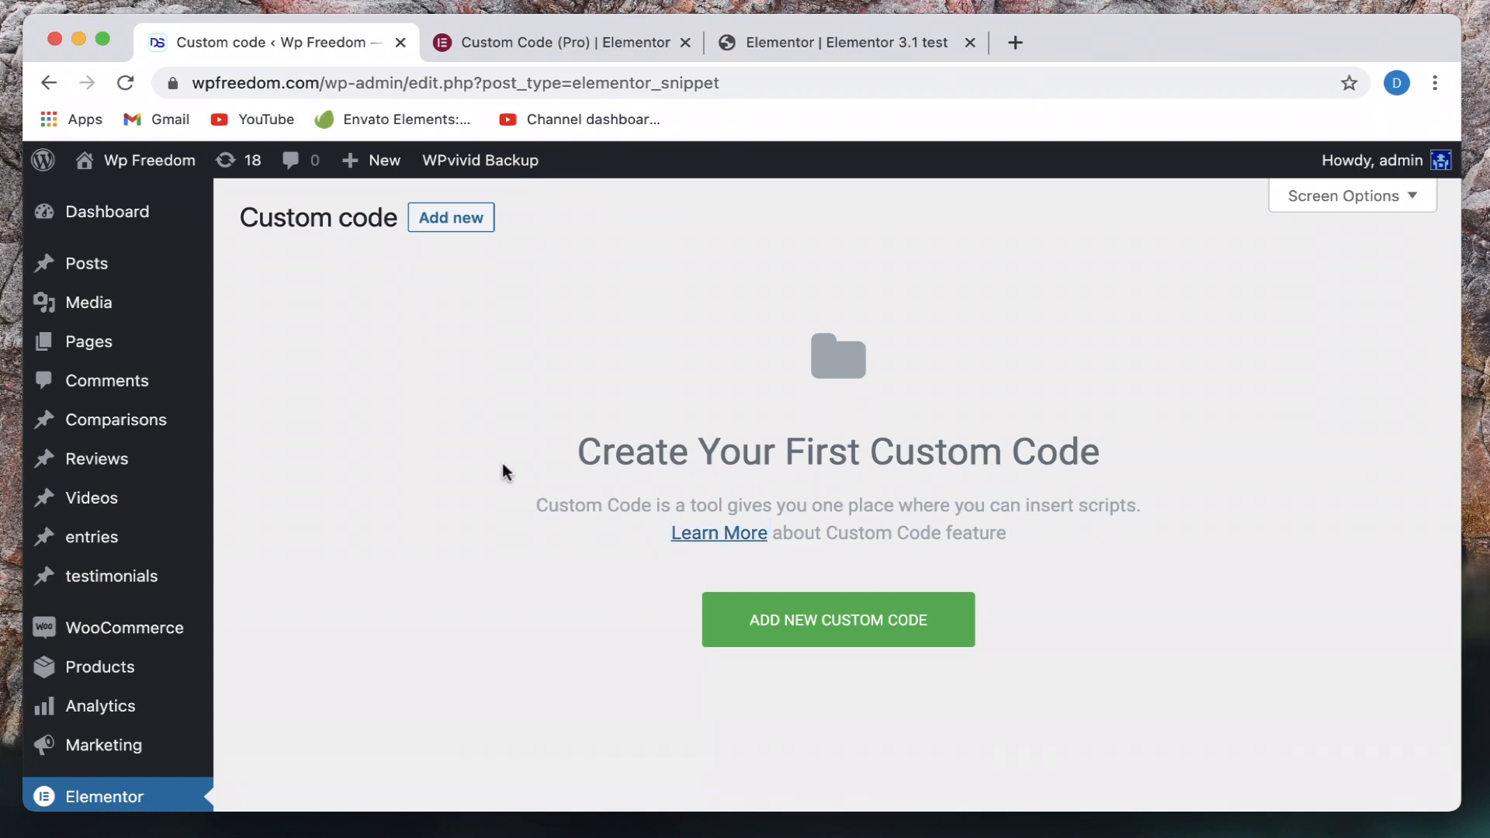
pyautogui.click(773, 632)
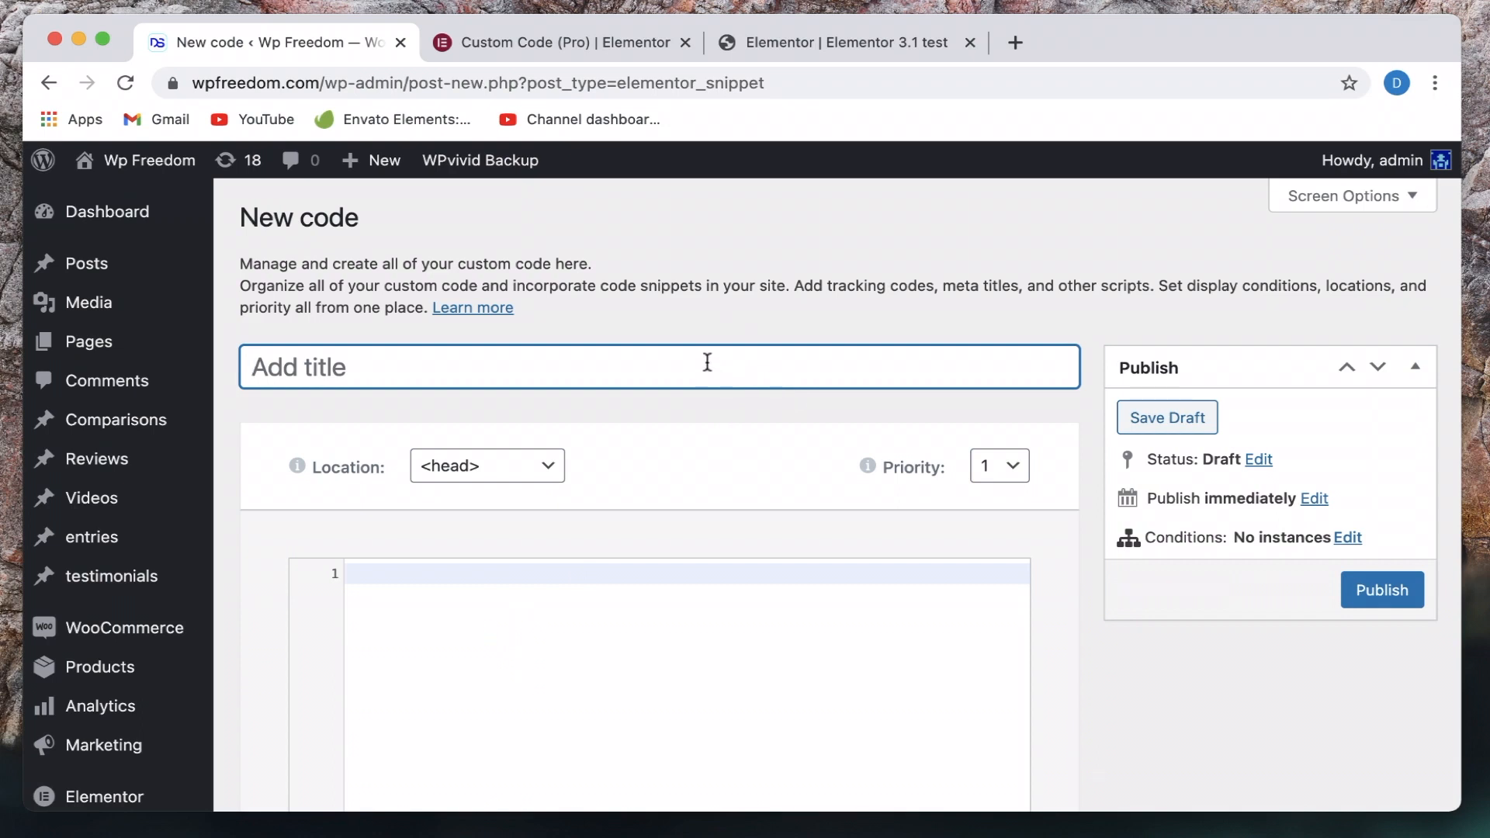
pyautogui.write('Google')
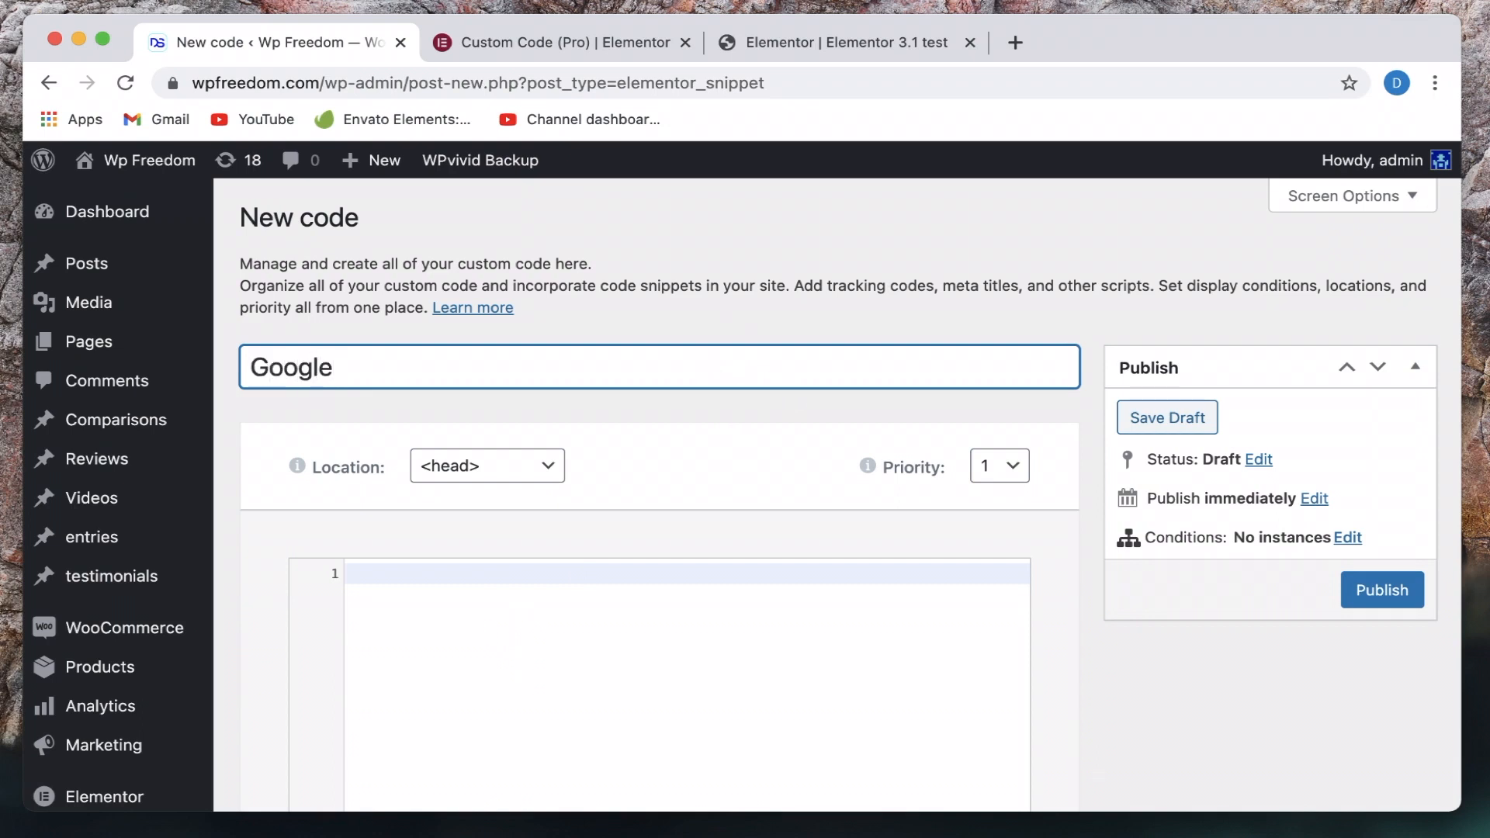
pyautogui.write(' Adsense')
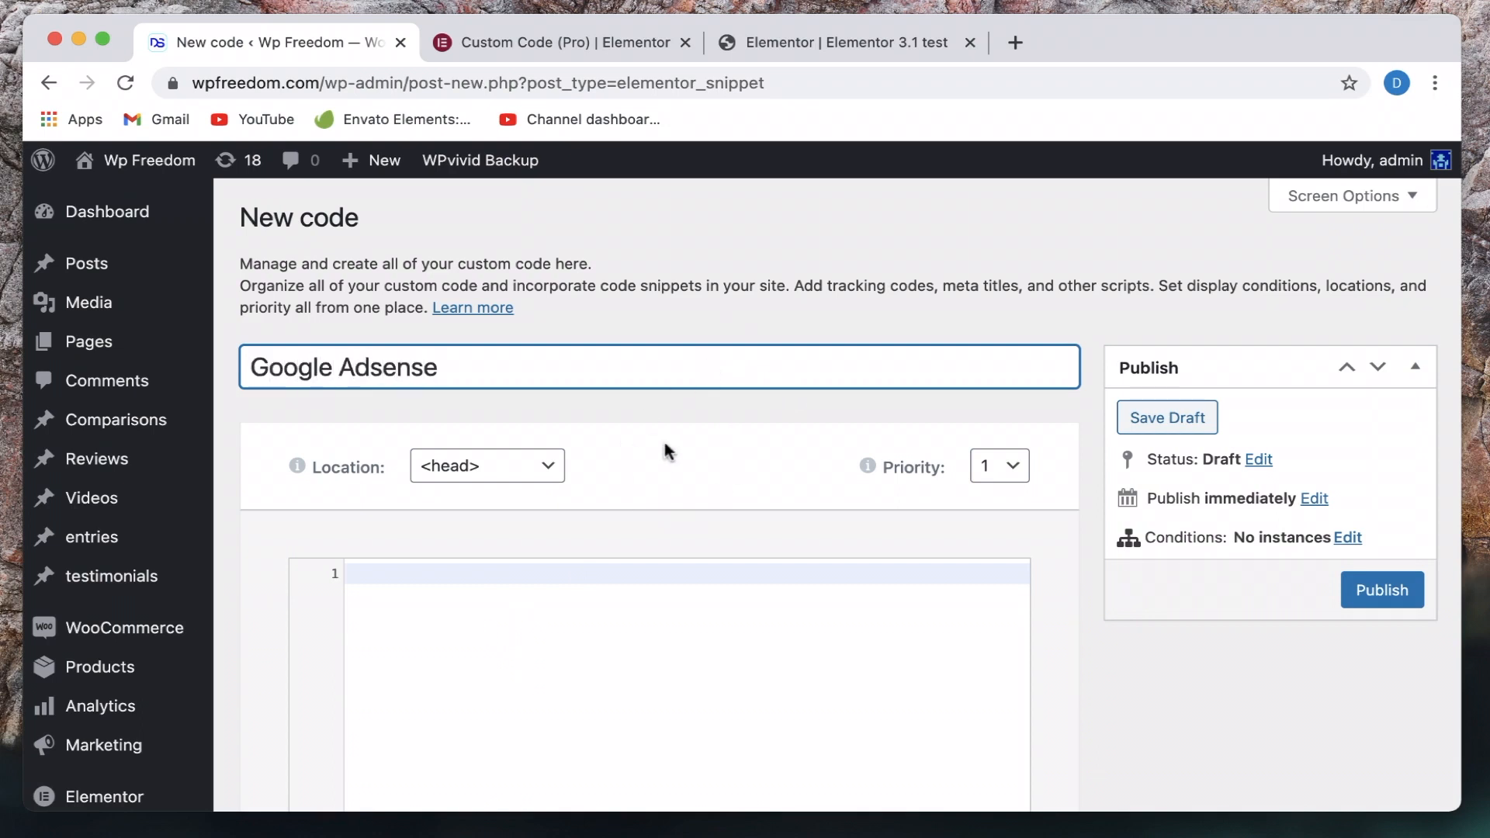
# Set the custom code's location to <head> and its priority to 1.
pyautogui.click(476, 471)
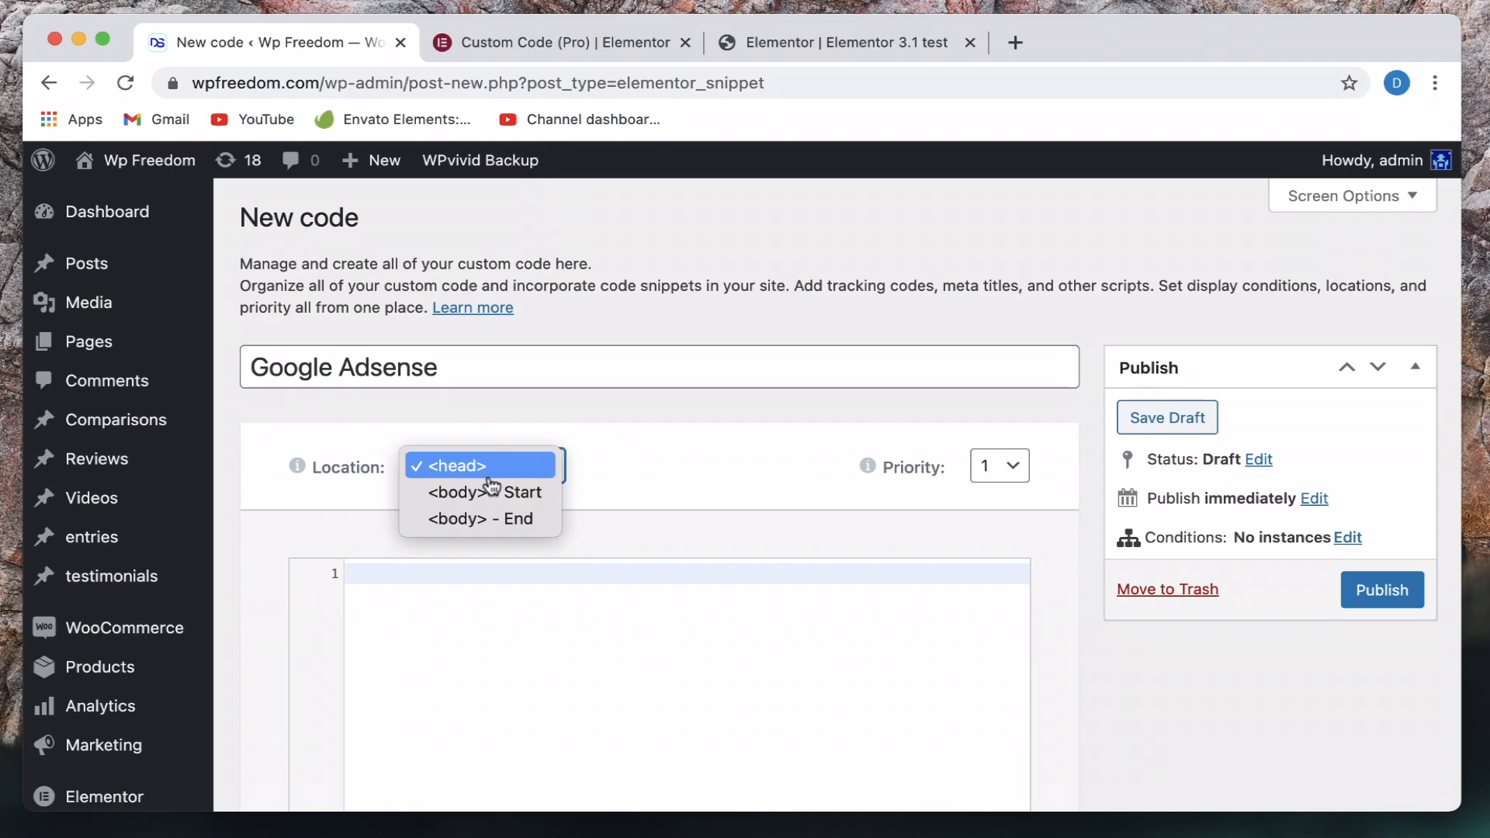
pyautogui.scroll(-1, 497, 473)
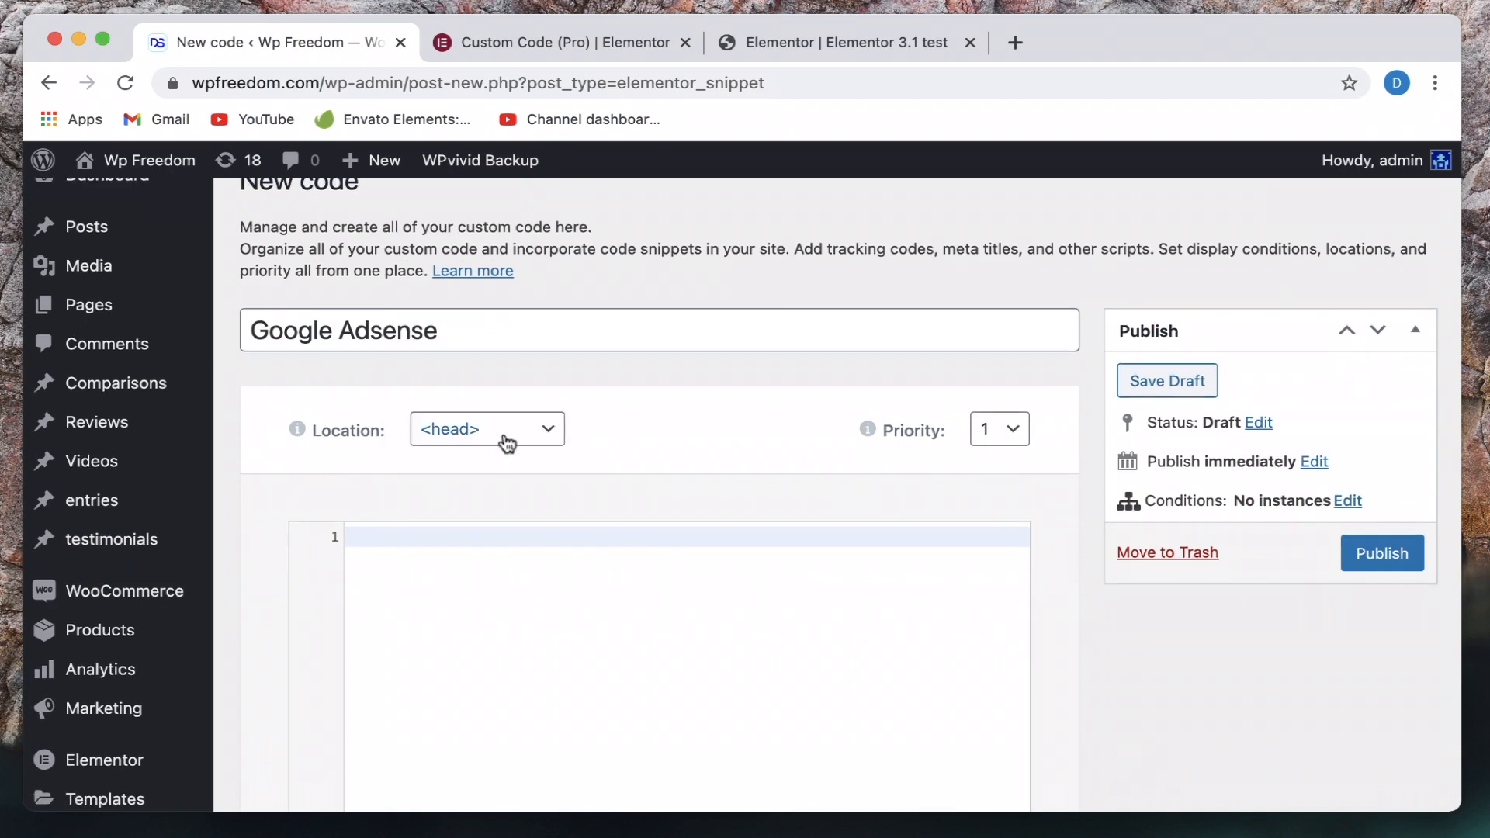
pyautogui.click(507, 443)
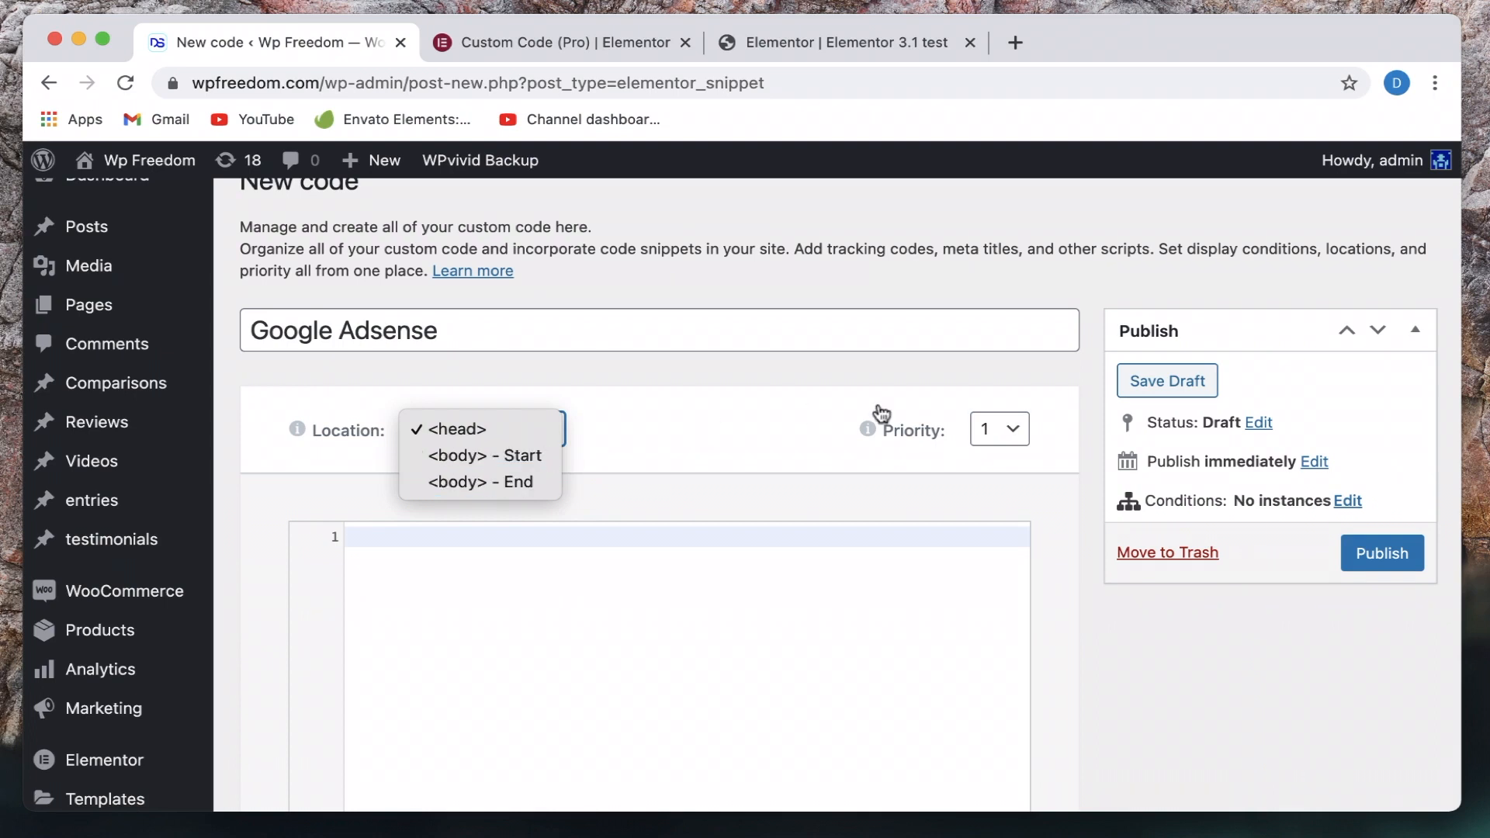
pyautogui.click(1018, 433)
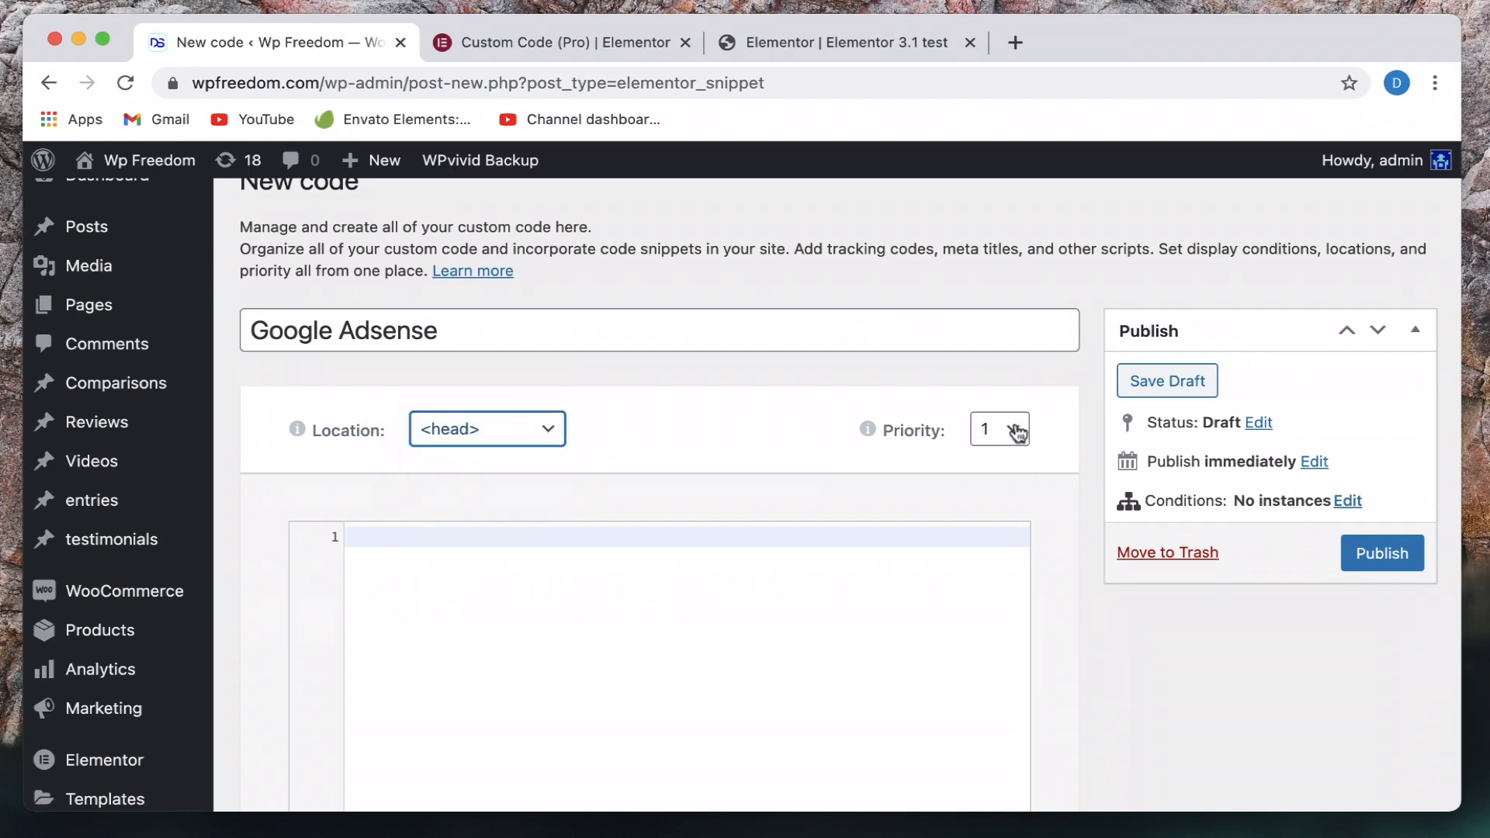
pyautogui.click(1017, 432)
pyautogui.click(1017, 432)
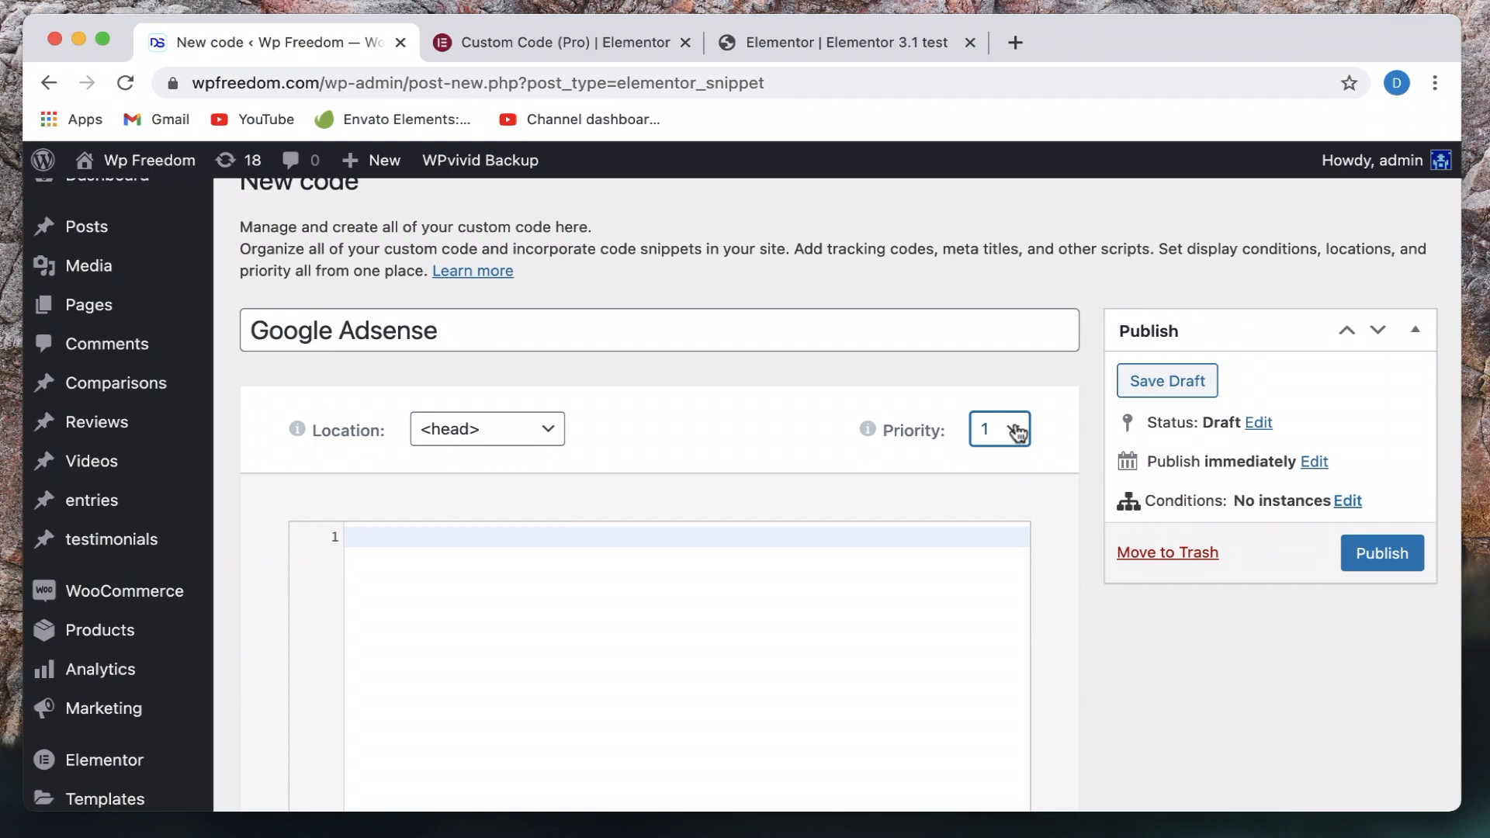
pyautogui.click(1017, 432)
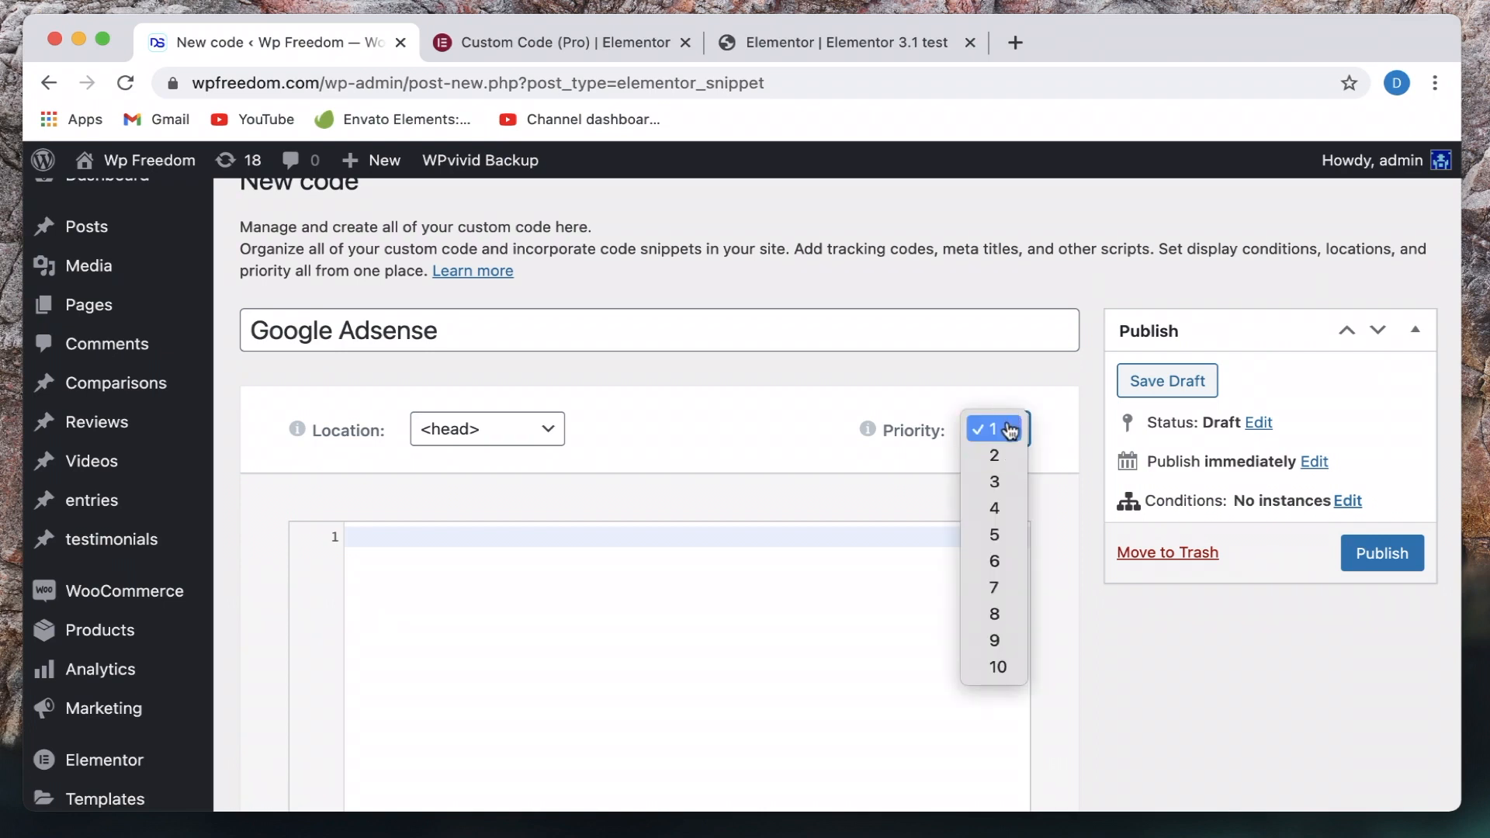
pyautogui.click(1005, 426)
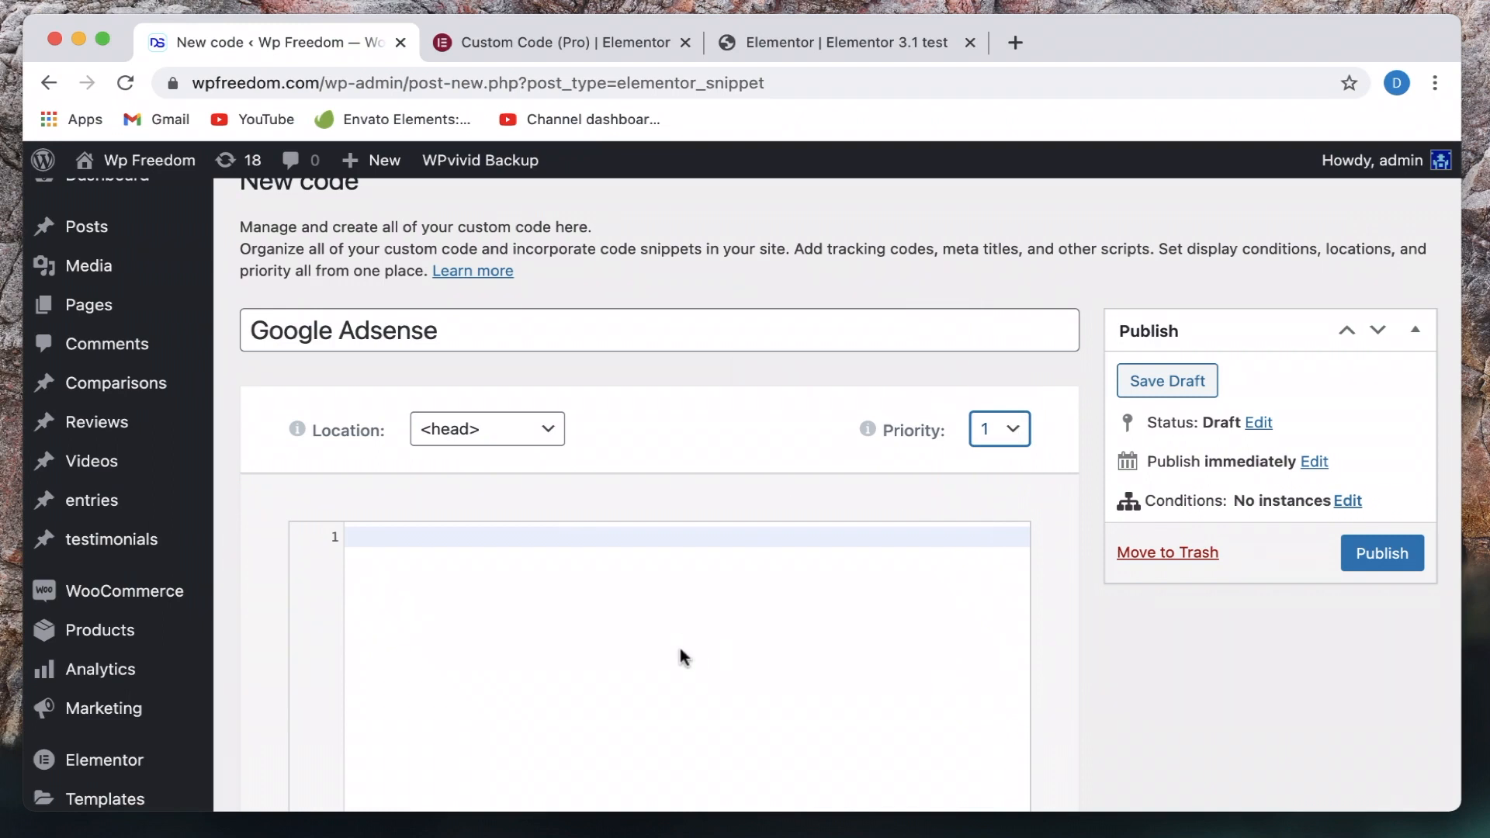
# Paste the copied Google Analytics gtag.js snippet into the code editor and open the display conditions.
pyautogui.click(571, 625)
pyautogui.write('<!-- Global site tag (gtag.js) - Google Analytics --> <Script async src="https://www.googletagmanager.com/gtag/js?id=UA-xxxxxxxx-xx"></Script> <Script>   window.dataLayer = window.dataLayer || [];   function gtag(){dataLayer.push(arguments);}   gtag(\'js\', new Date());   gtag(\'config\', \'UA-xxxxxxxx-xx\'); </Script>')
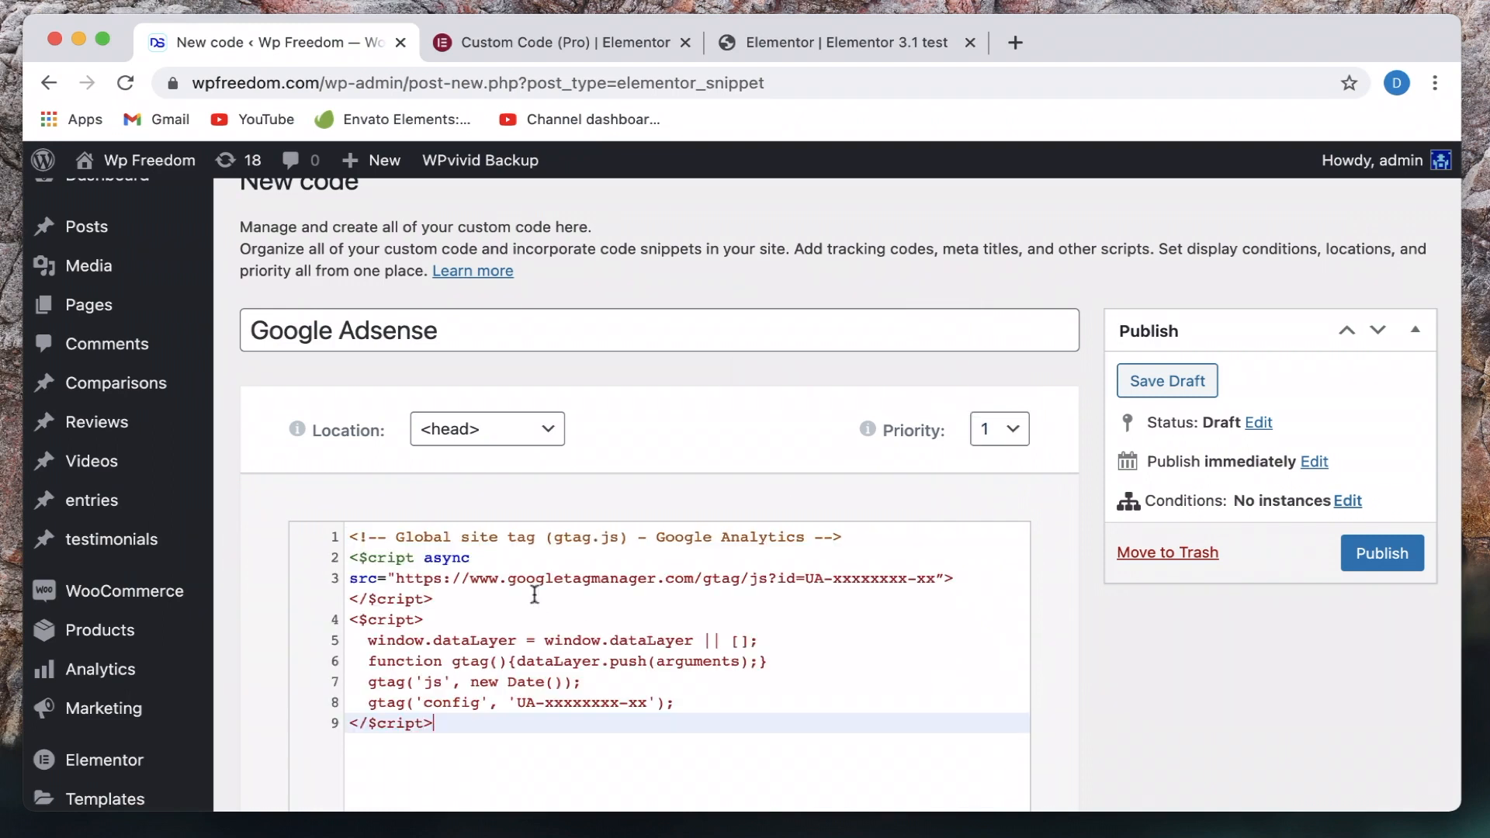
pyautogui.scroll(-3, 535, 599)
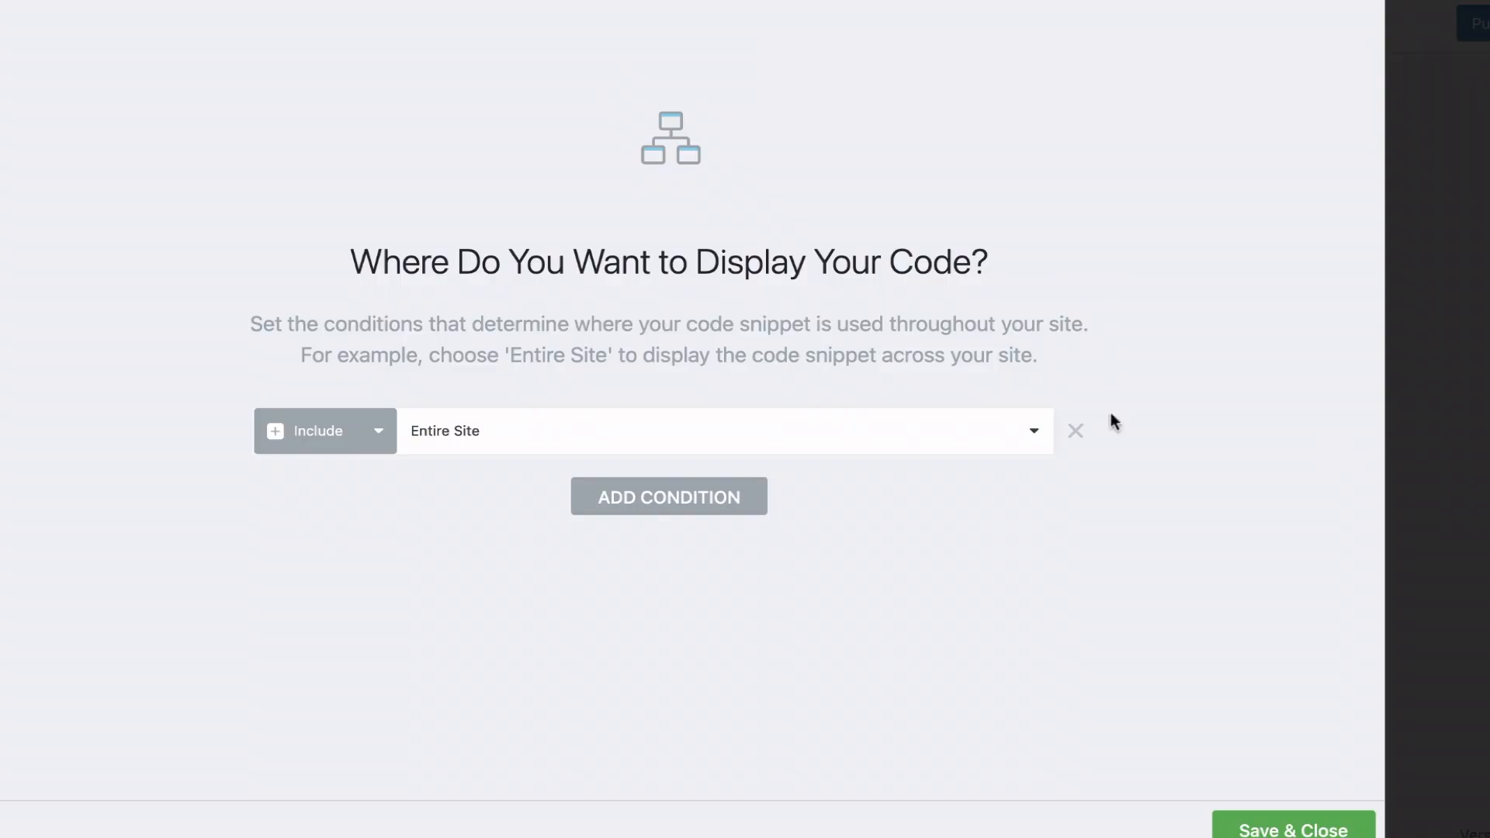
# Change the display condition to Singular and browse the page and post types it can target.
pyautogui.click(894, 432)
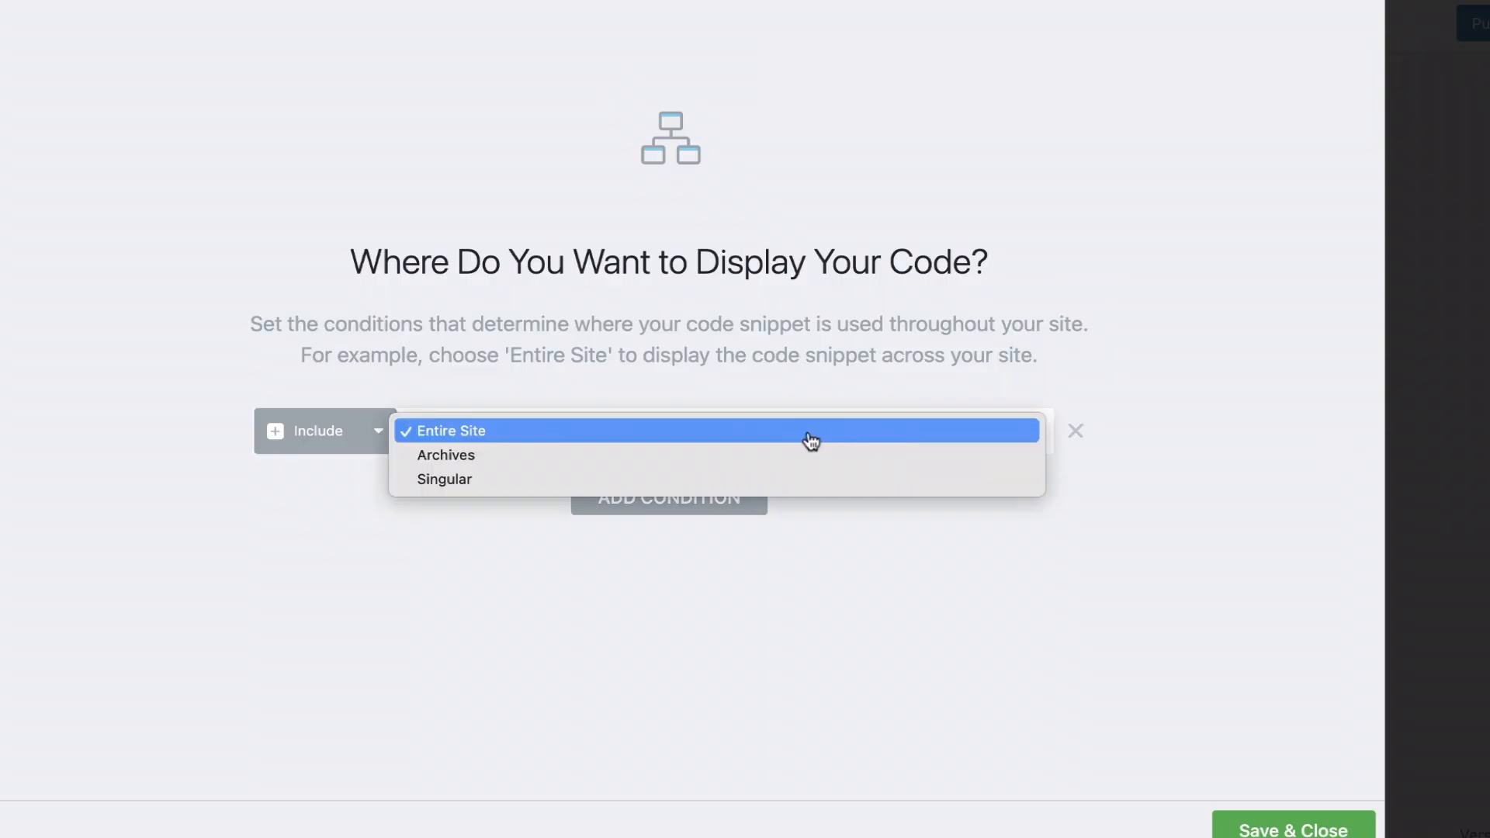
pyautogui.click(786, 482)
pyautogui.click(895, 434)
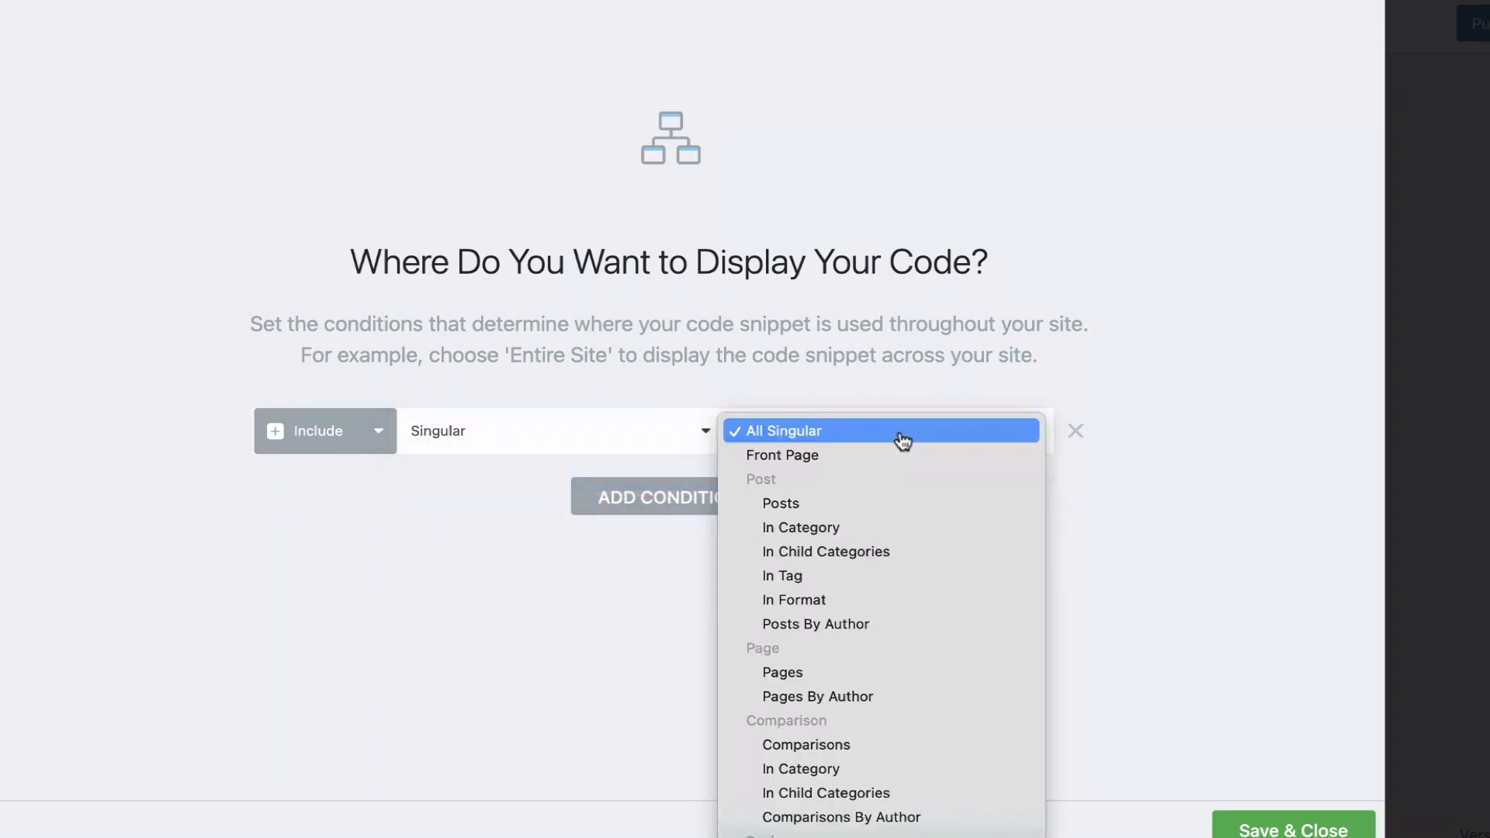
pyautogui.scroll(-5, 869, 586)
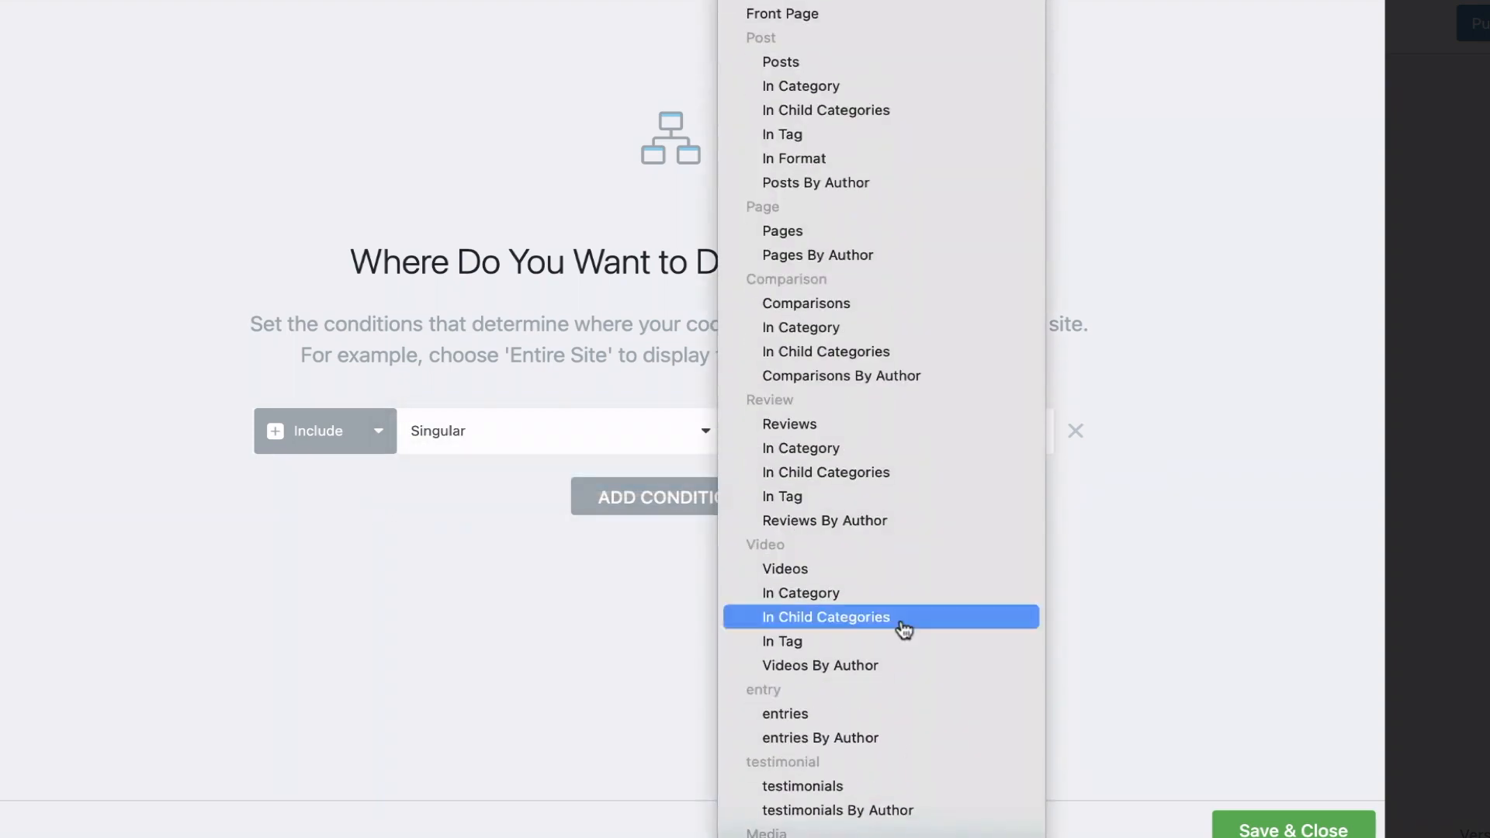
pyautogui.click(316, 543)
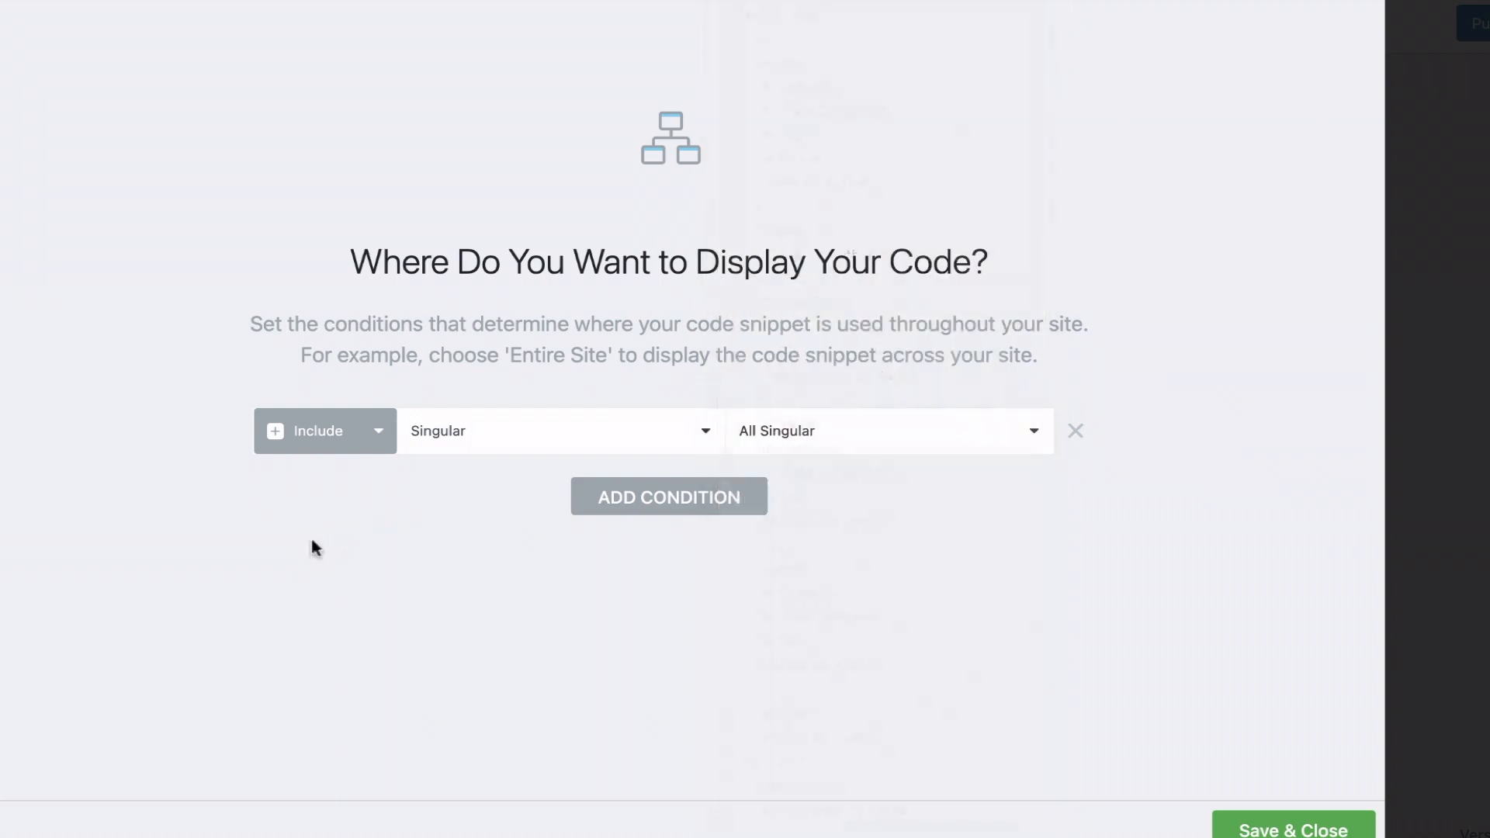
# Replace the Singular condition with a new Include Entire Site condition, and save it to publish the code.
pyautogui.click(1082, 435)
pyautogui.click(677, 456)
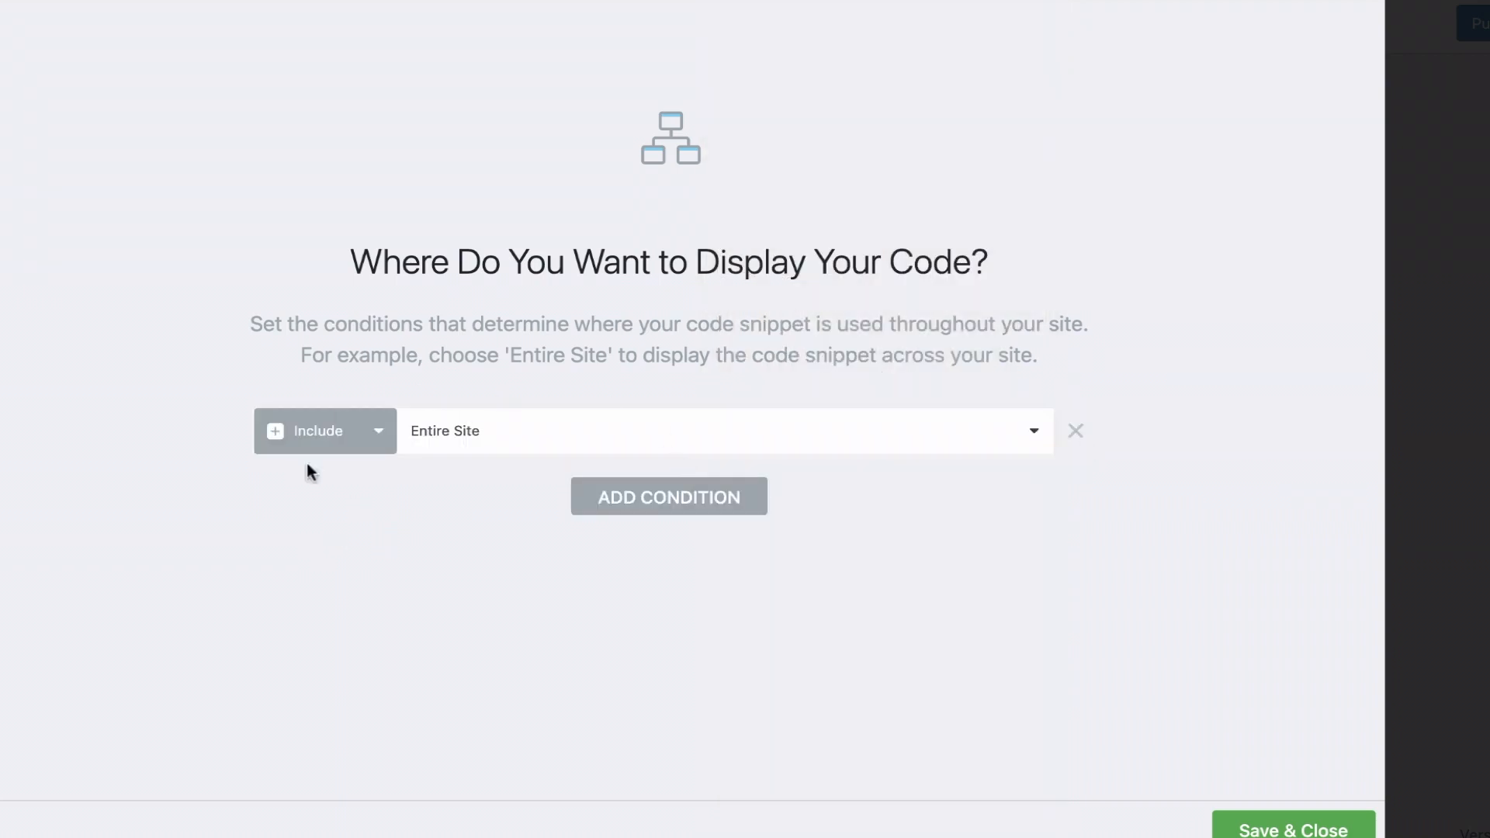
pyautogui.click(1244, 829)
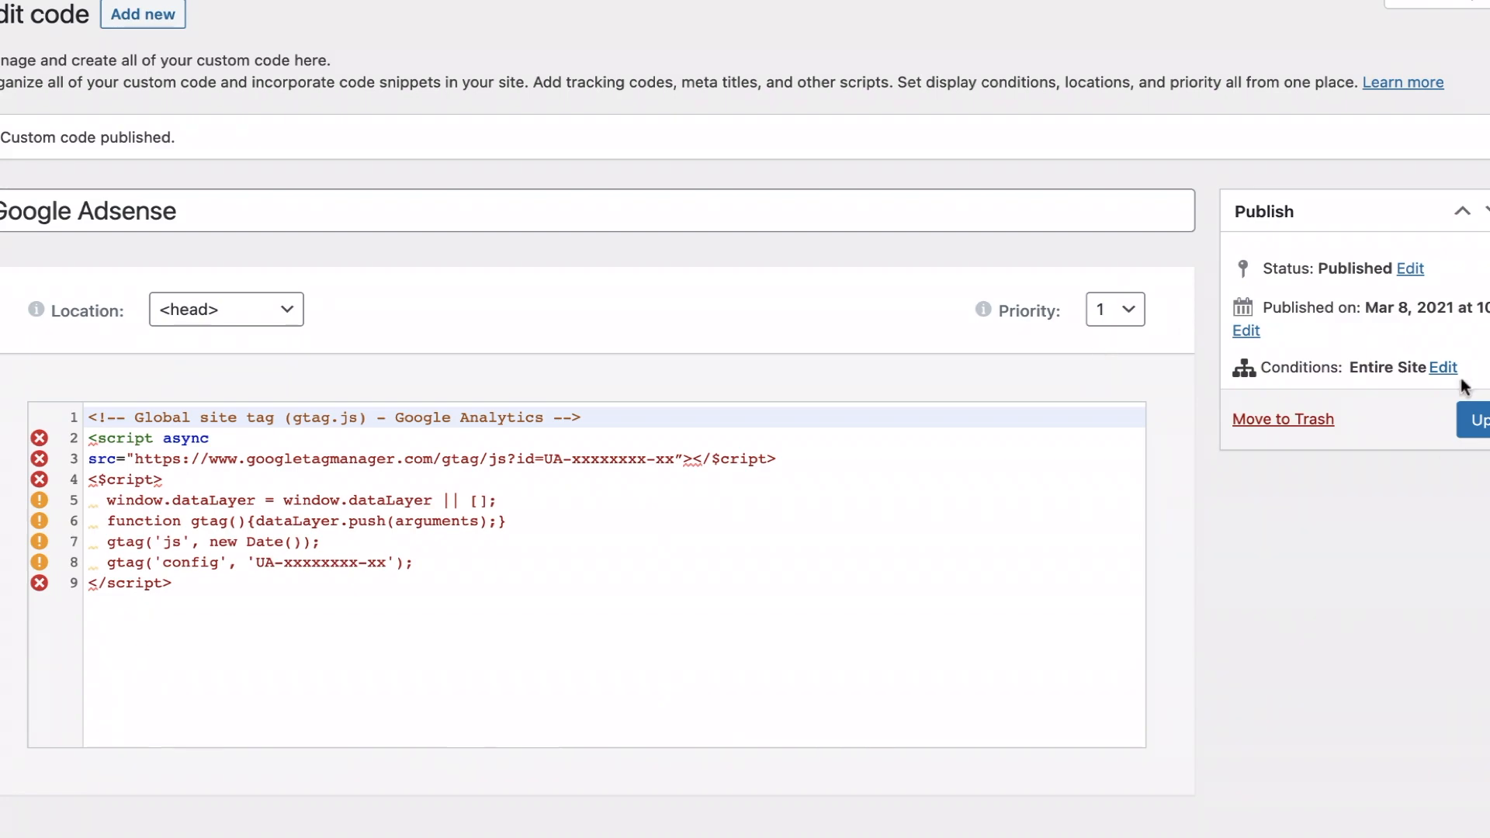
pyautogui.tripleClick(228, 530)
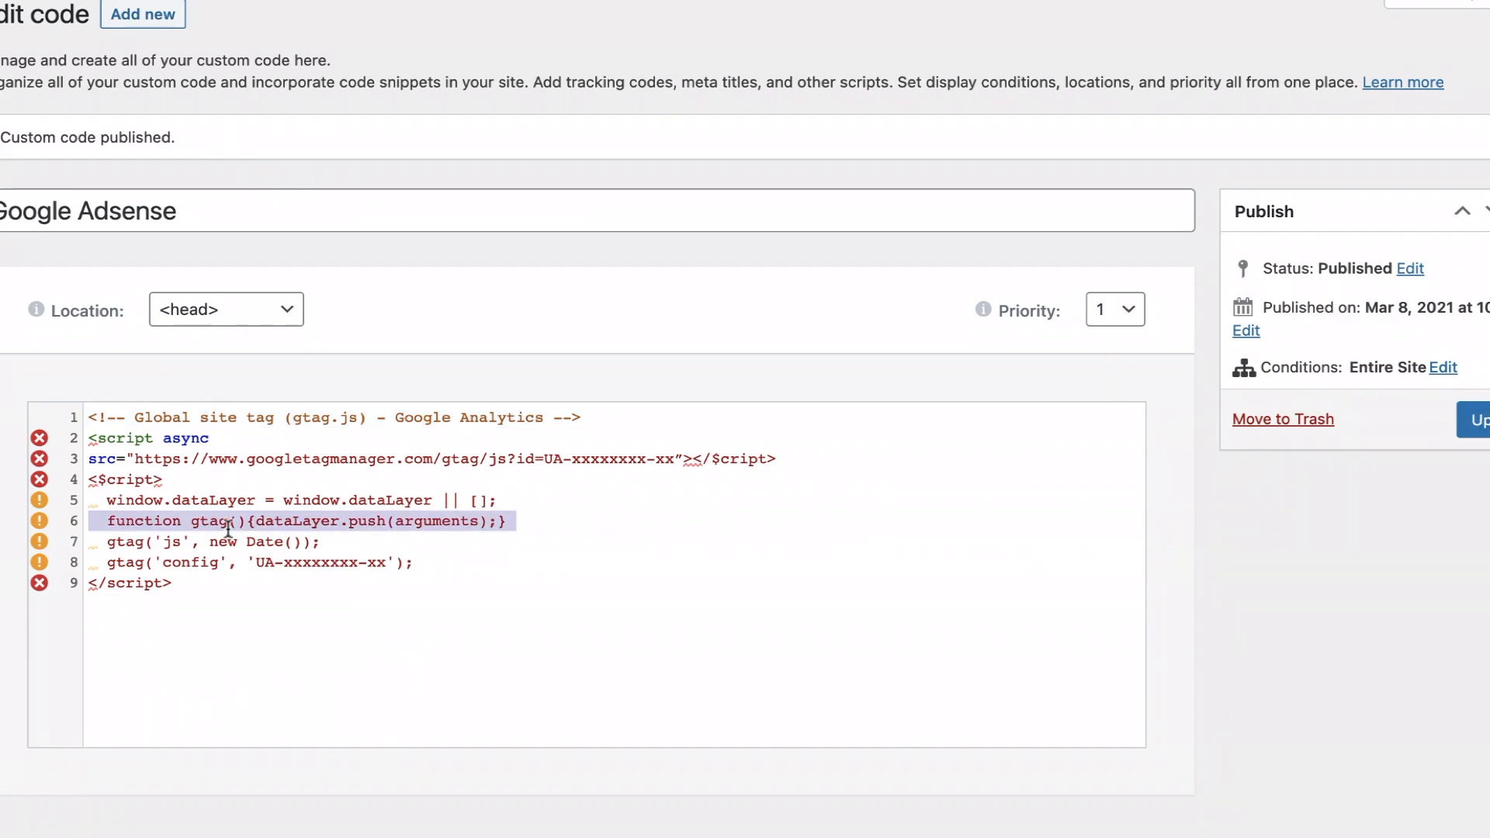
pyautogui.tripleClick(228, 530)
pyautogui.scroll(-3, 437, 589)
pyautogui.scroll(-2, 438, 590)
pyautogui.scroll(5, 438, 590)
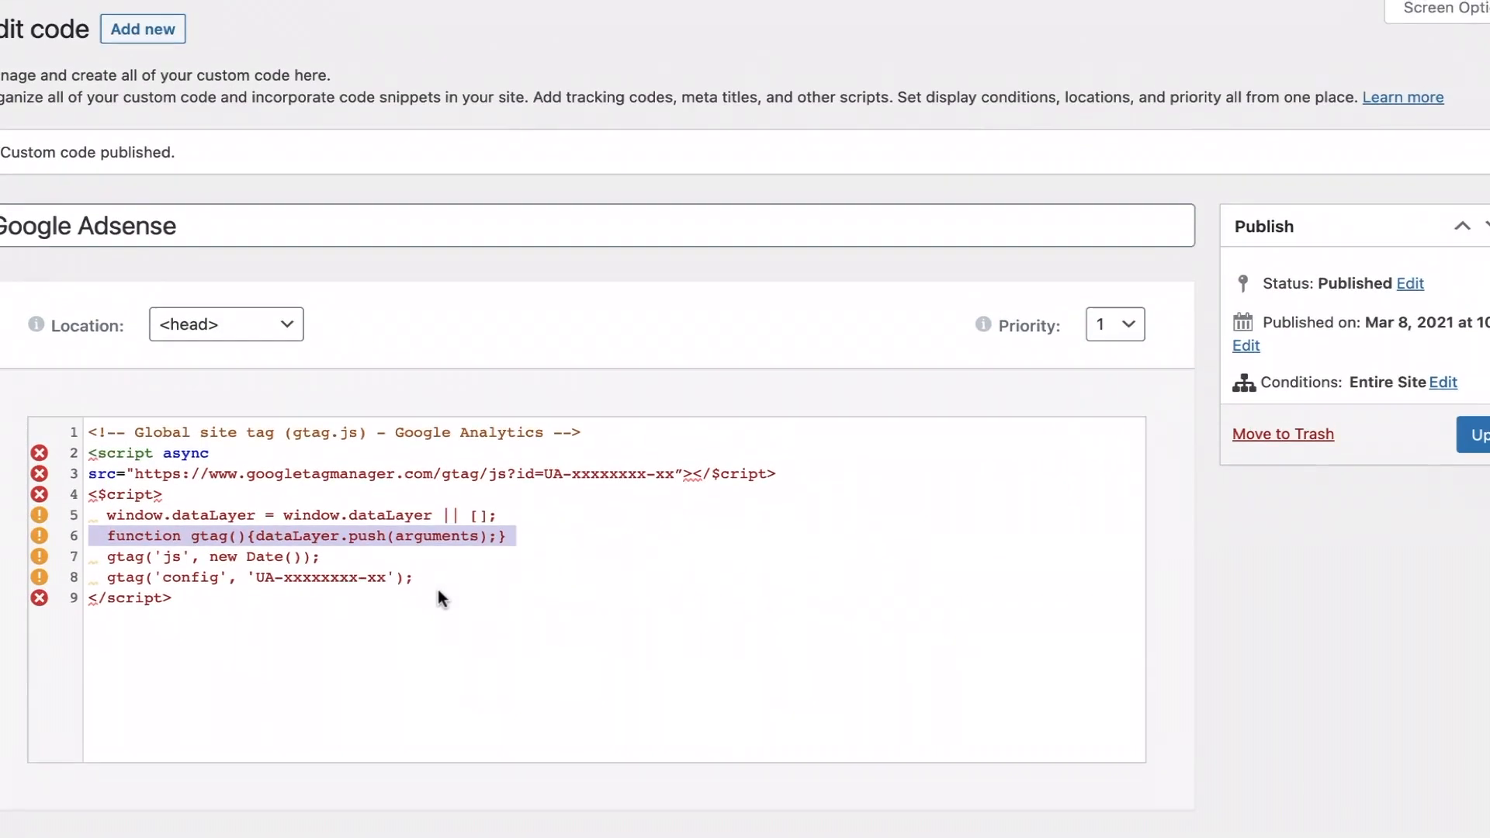
# Leave the published code's edit page and go to the list of Elementor custom codes.
pyautogui.scroll(-3, 437, 590)
pyautogui.scroll(-3, 439, 594)
pyautogui.scroll(5, 440, 599)
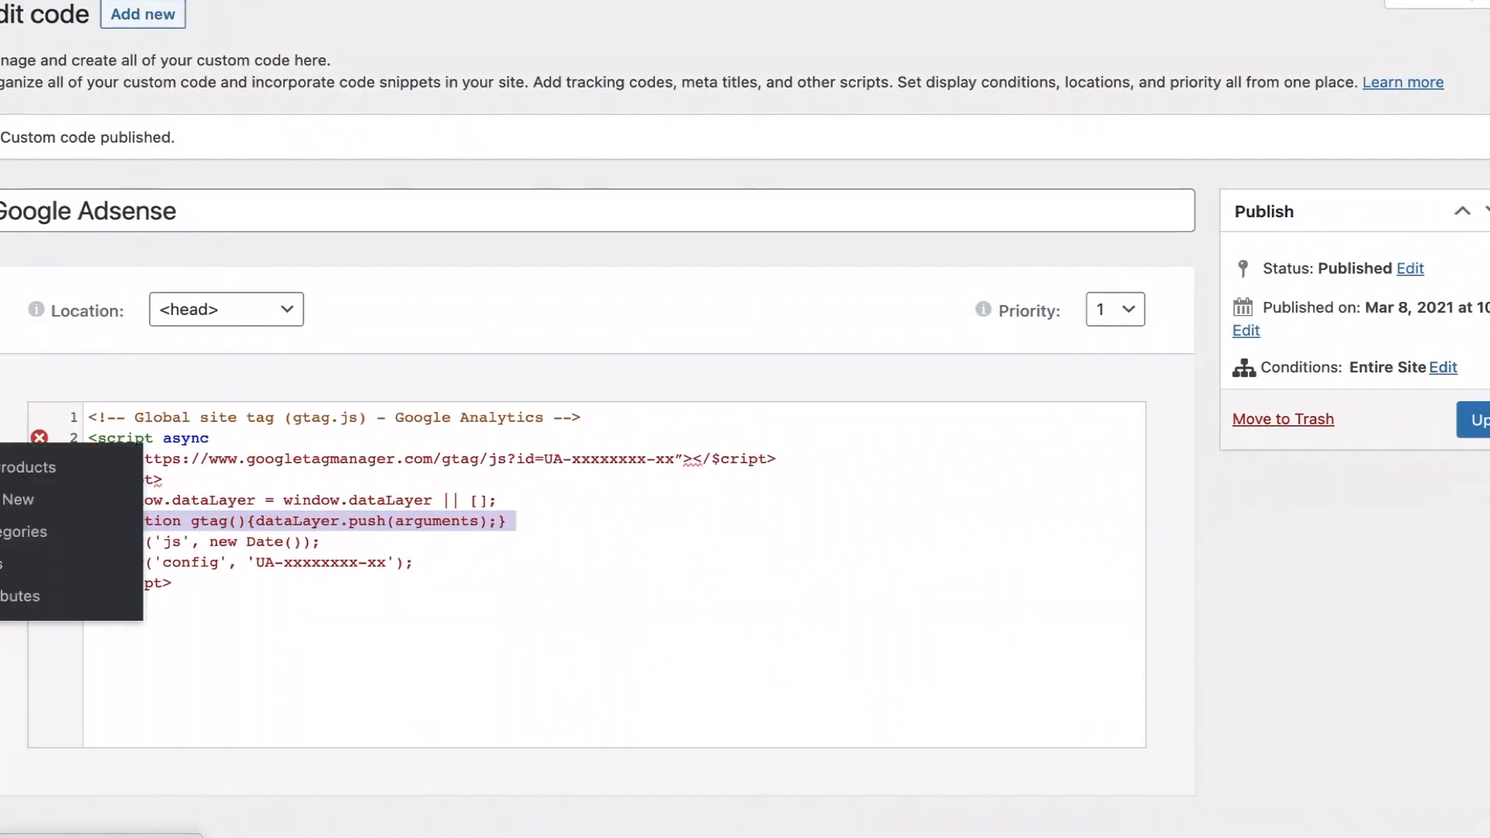
pyautogui.scroll(-4, 2, 458)
pyautogui.moveTo(1, 311)
pyautogui.click(18, 405)
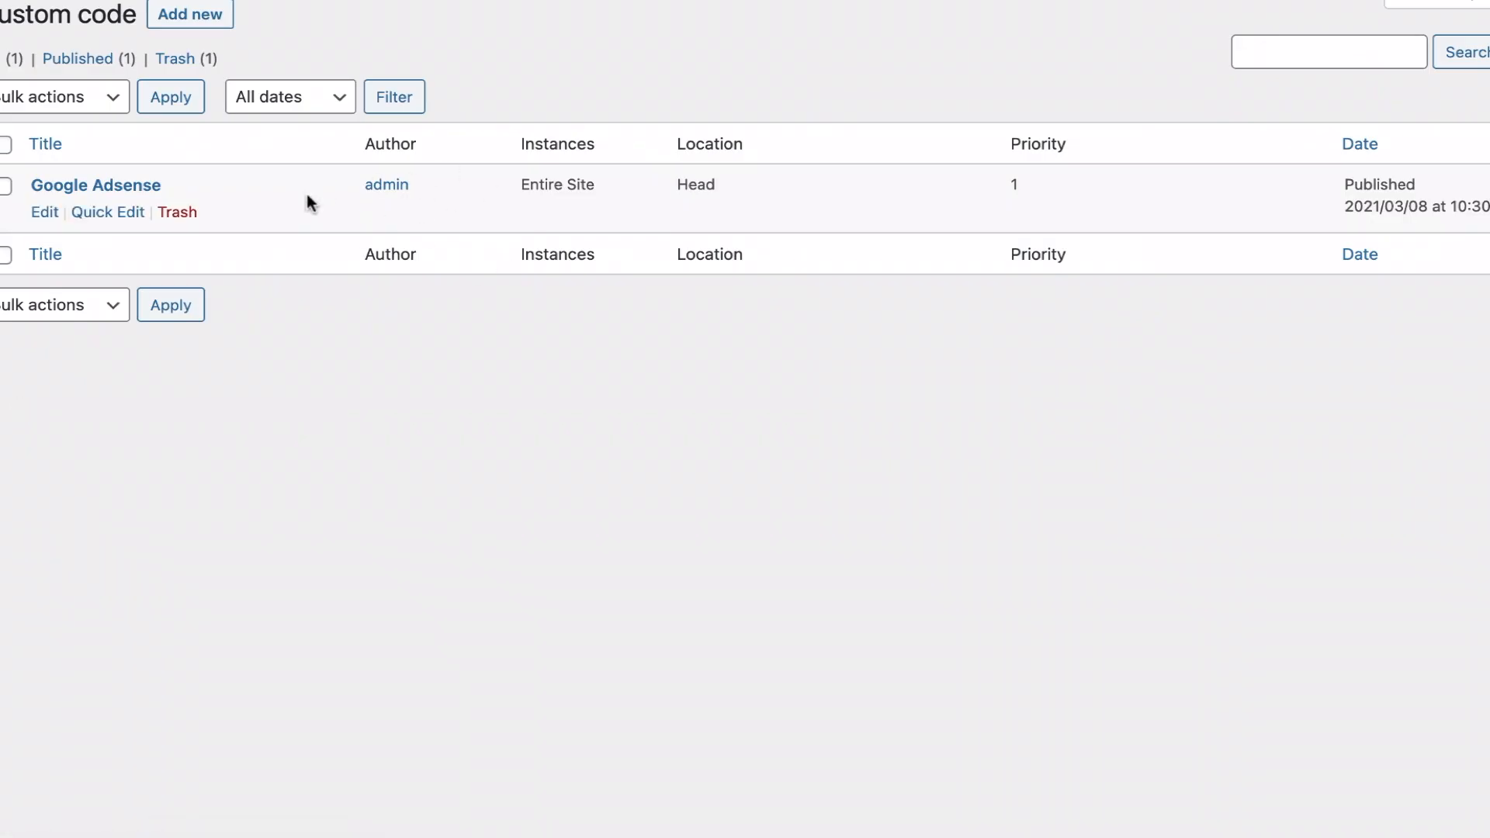
# Use Quick Edit on the Google Adsense code to set its status to Draft, and update it.
pyautogui.click(119, 213)
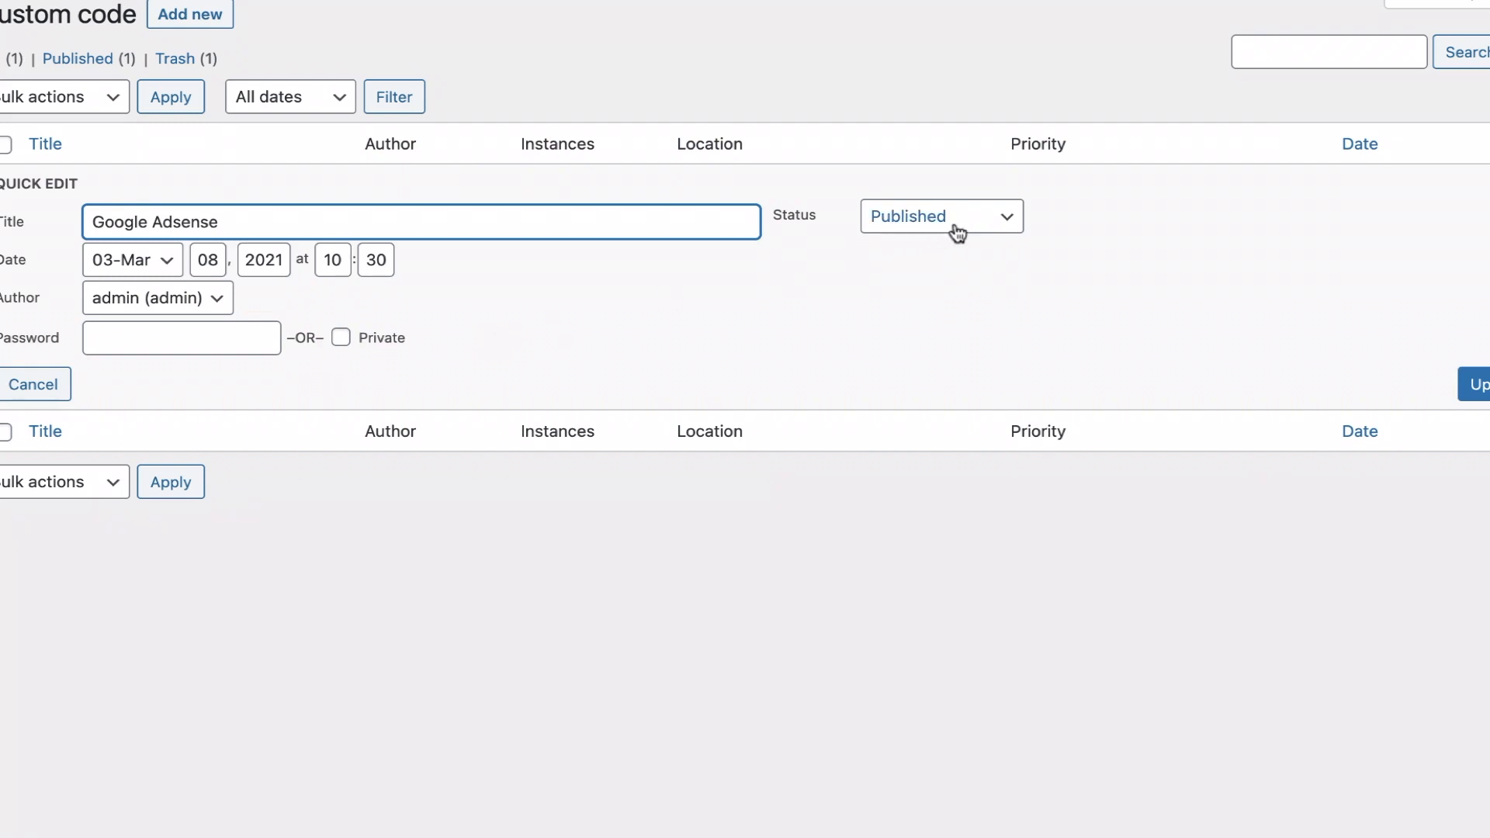
pyautogui.click(959, 230)
pyautogui.click(959, 231)
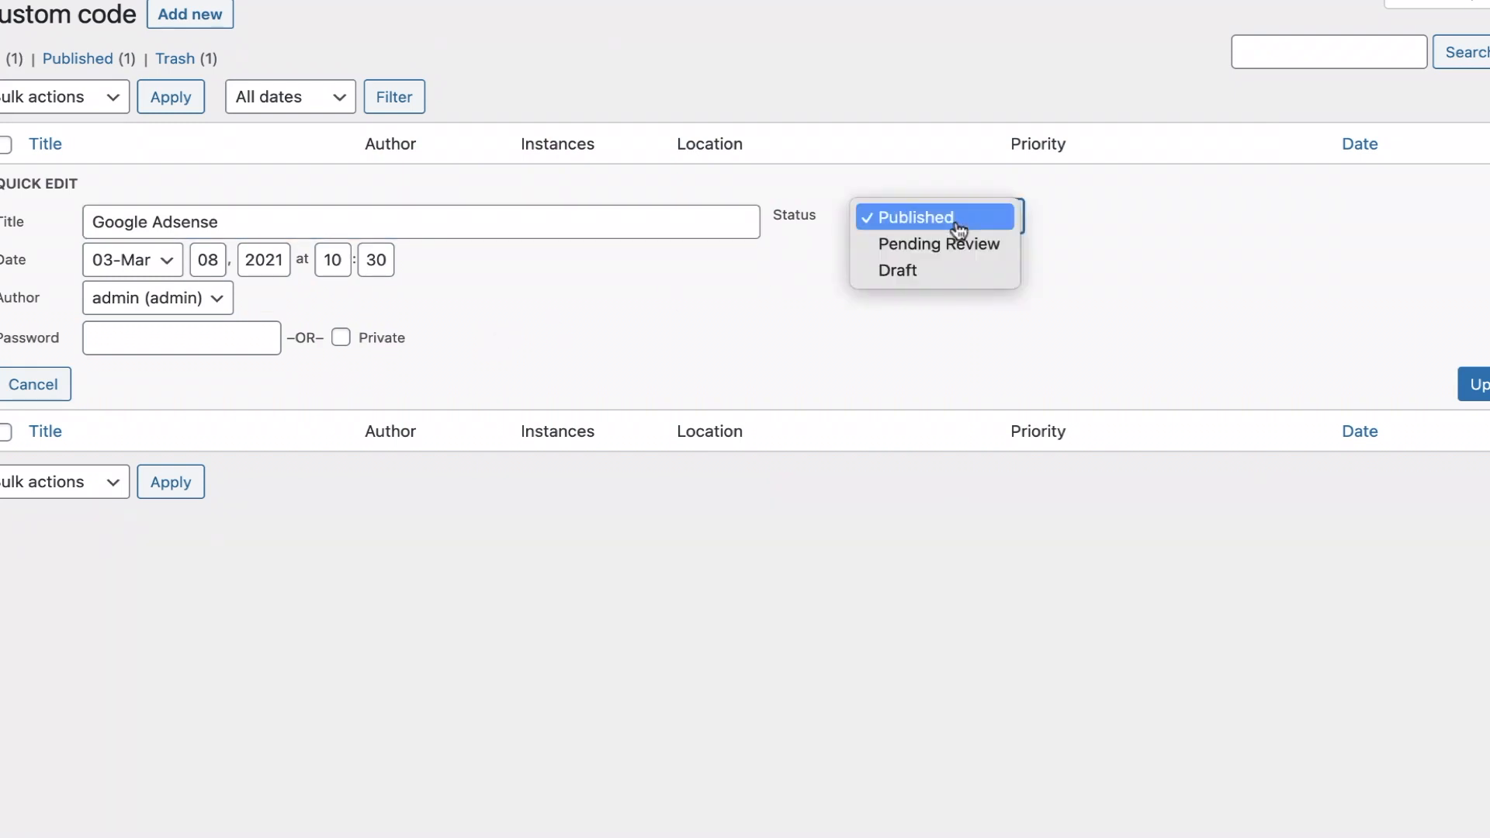
pyautogui.click(943, 269)
pyautogui.click(1448, 385)
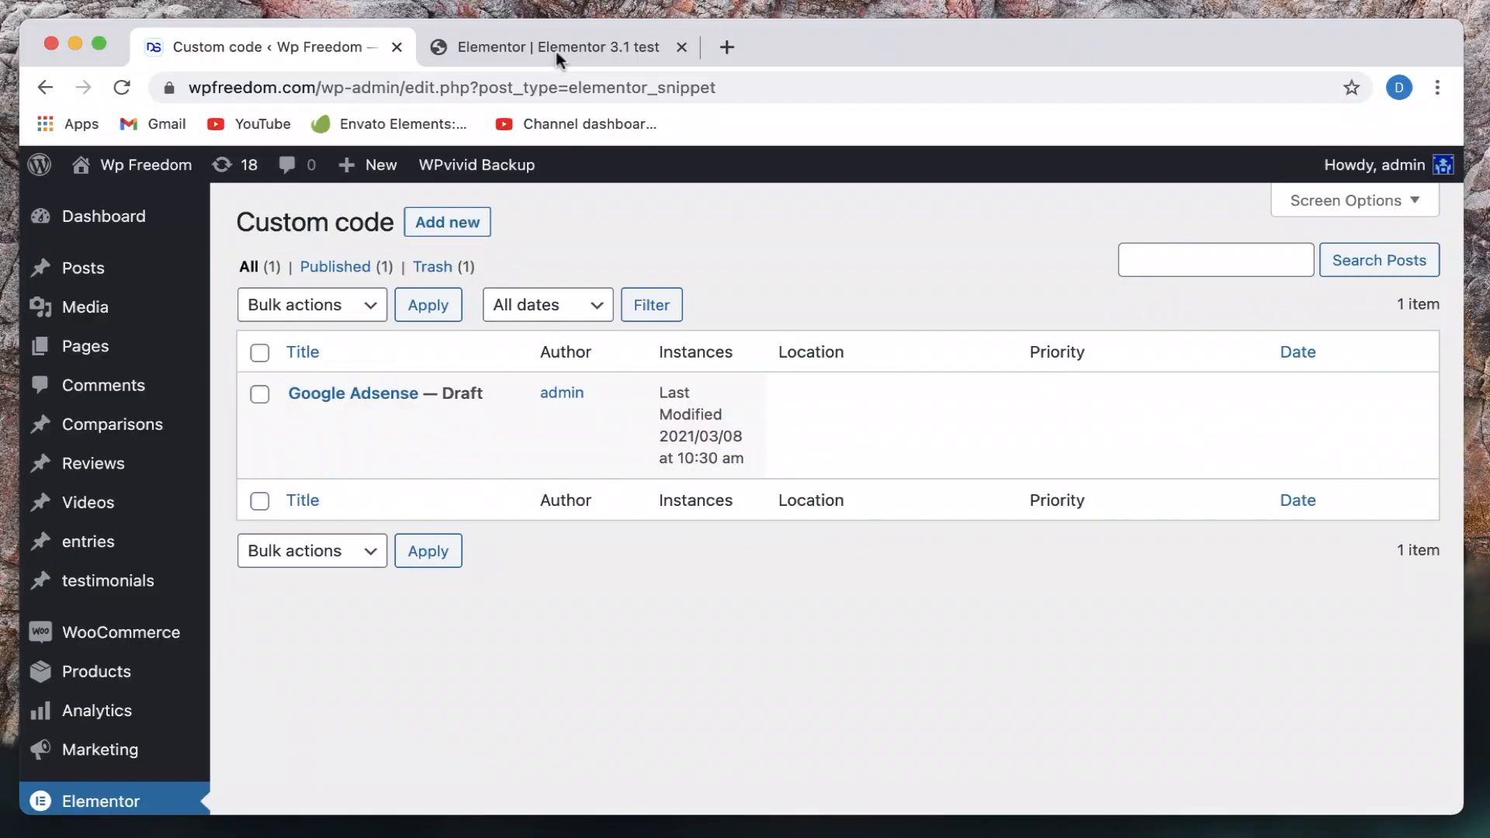
# Switch to the Elementor 3.1 test template and add a Code Highlight widget to its canvas.
pyautogui.click(558, 54)
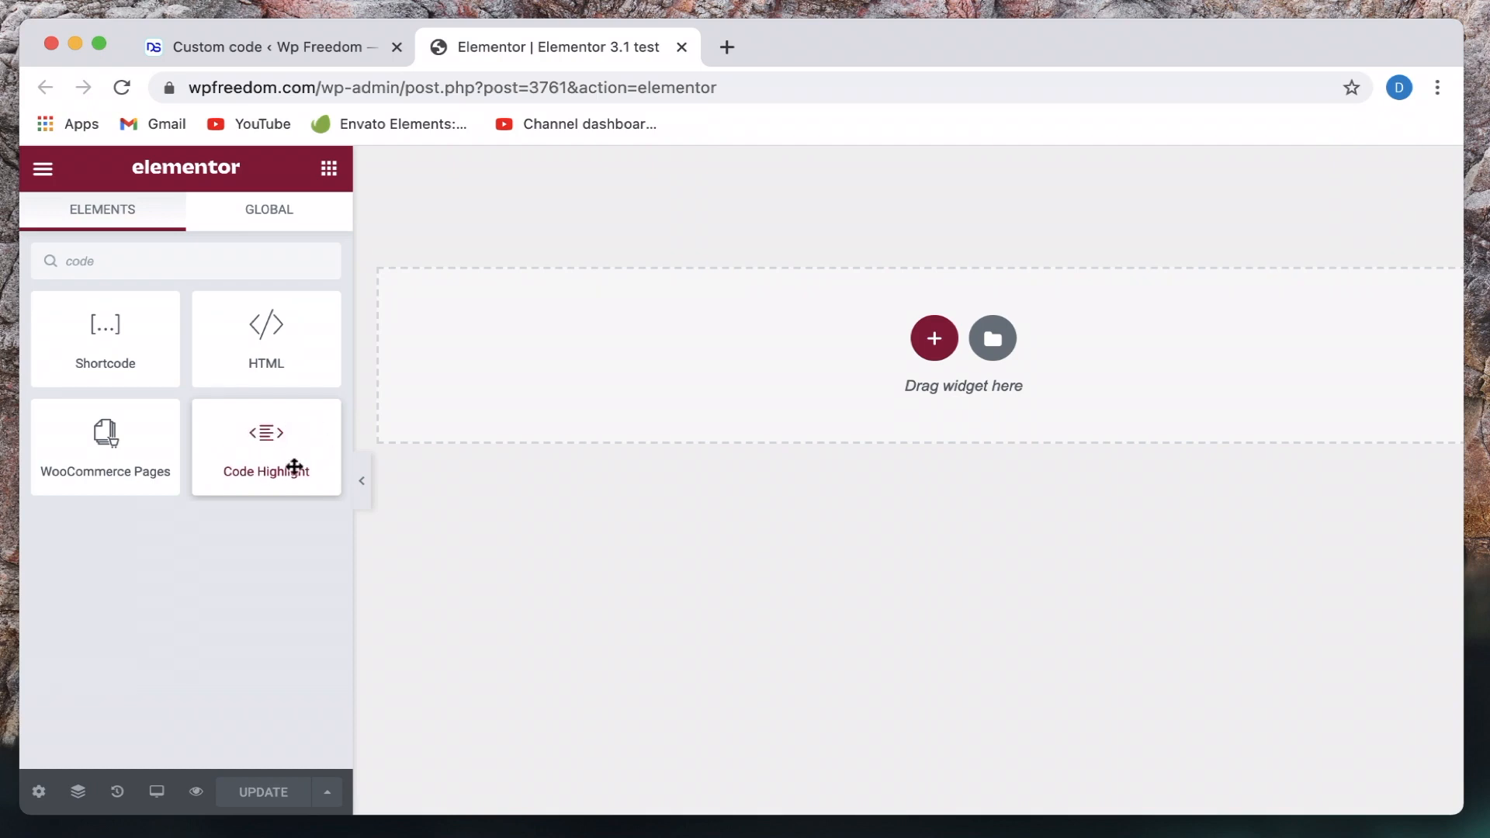
pyautogui.moveTo(277, 442); pyautogui.dragTo(648, 362)
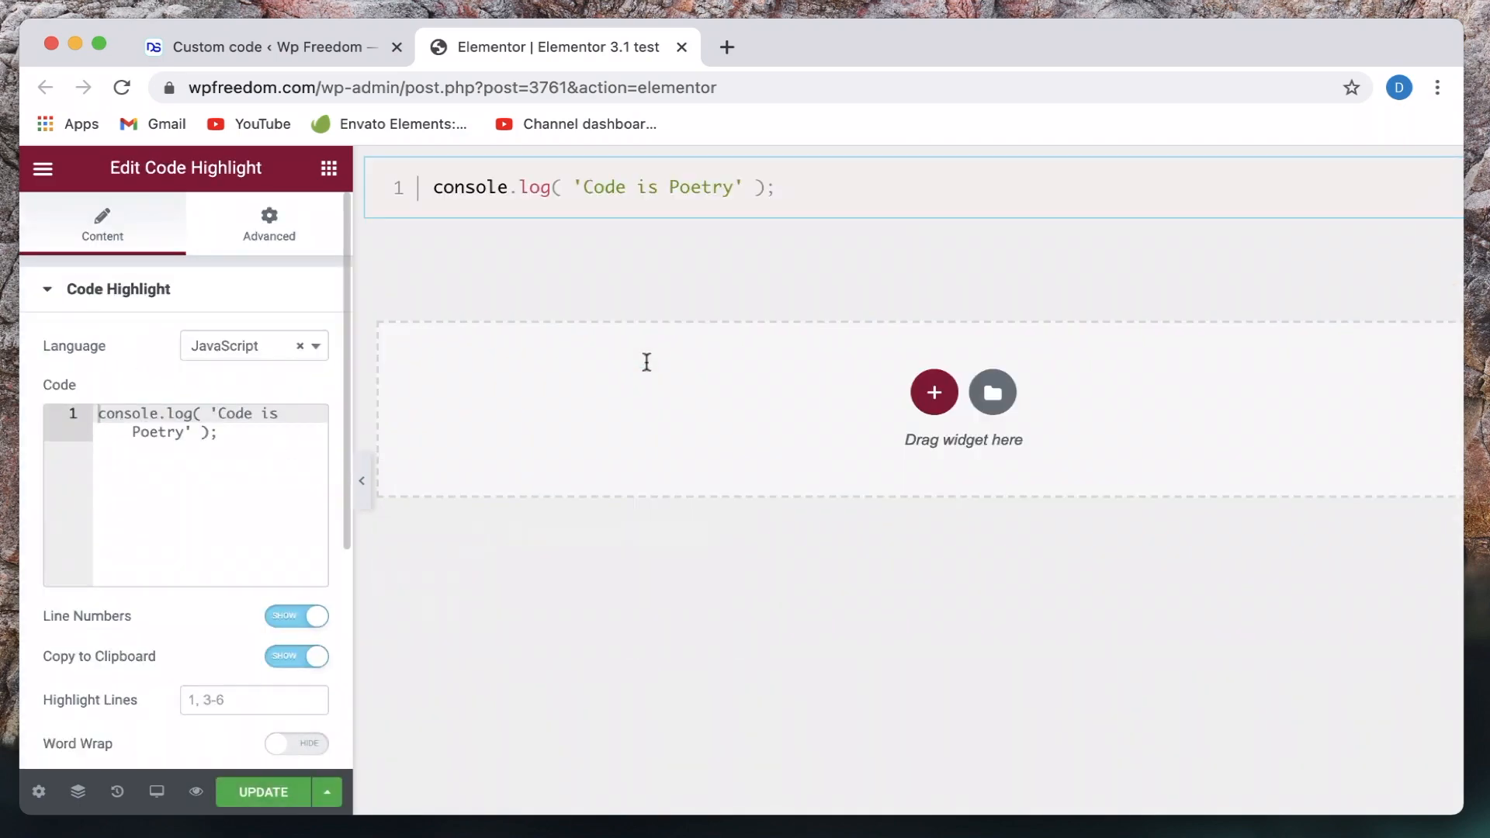
# Search Google for "css w3schools" in a new browser tab and open the W3.CSS tutorial page.
pyautogui.click(727, 47)
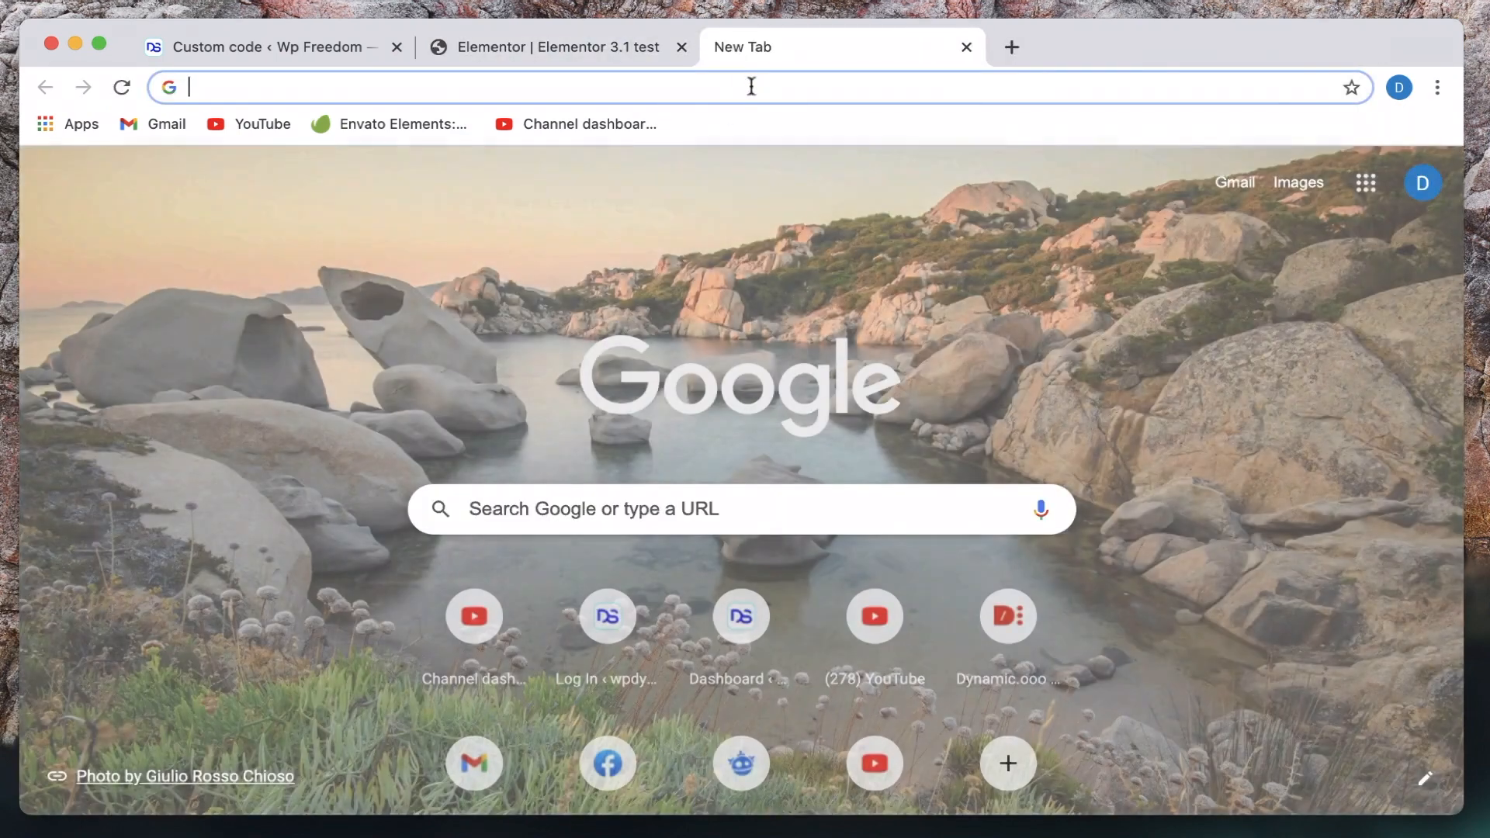
pyautogui.write('css')
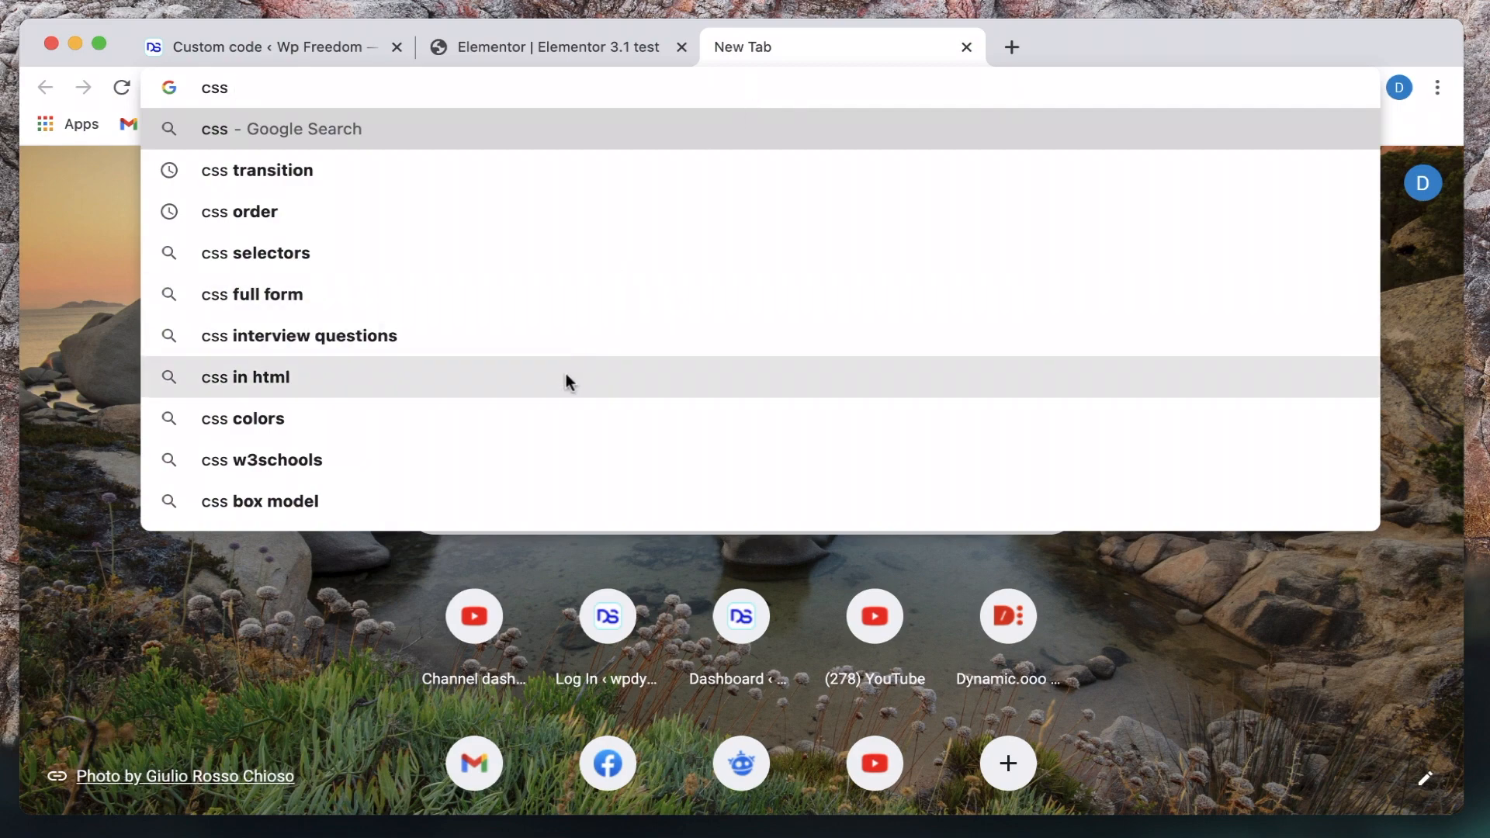
pyautogui.click(557, 453)
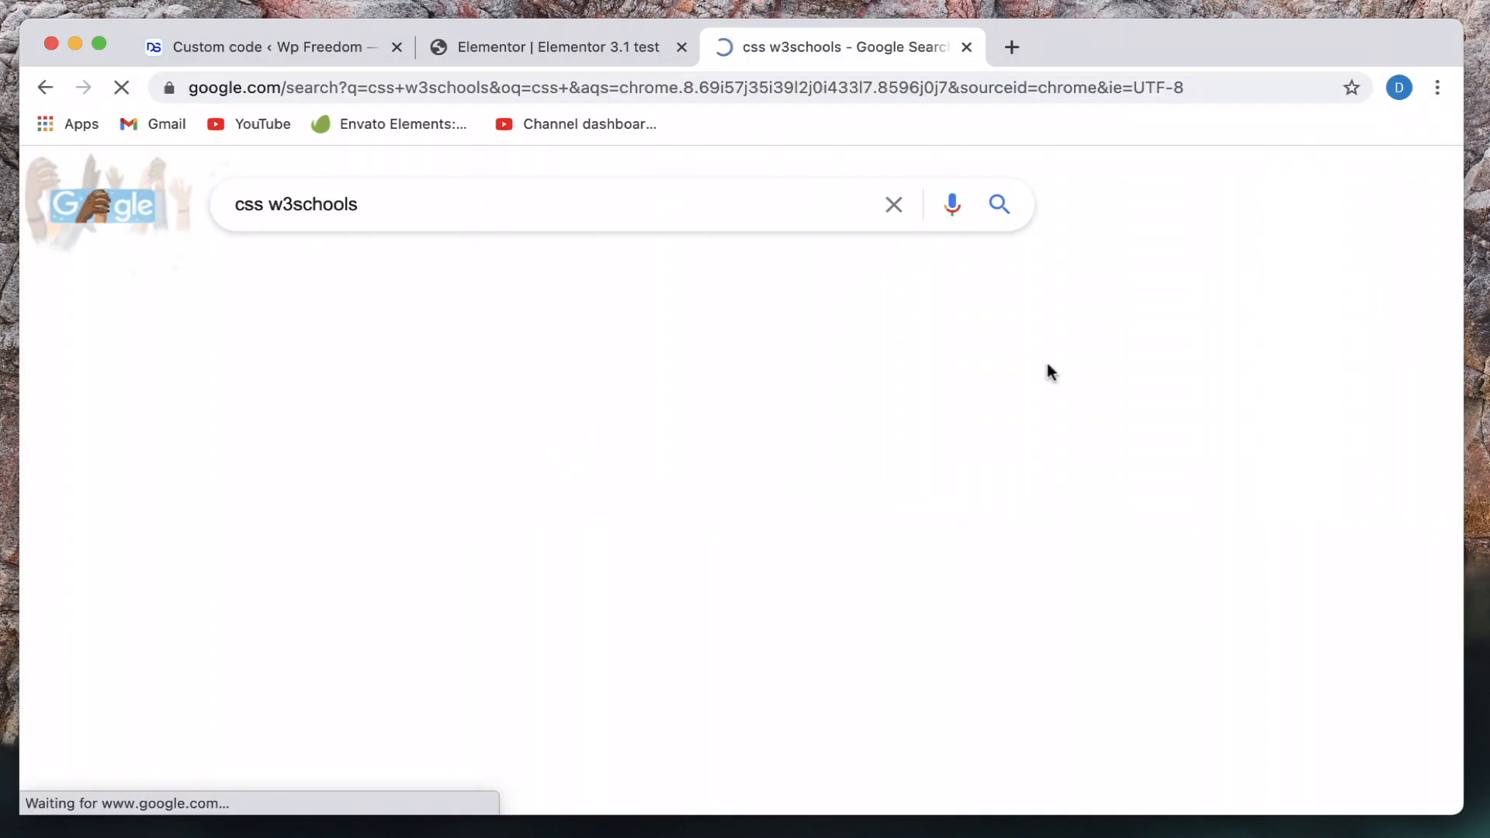
pyautogui.click(354, 404)
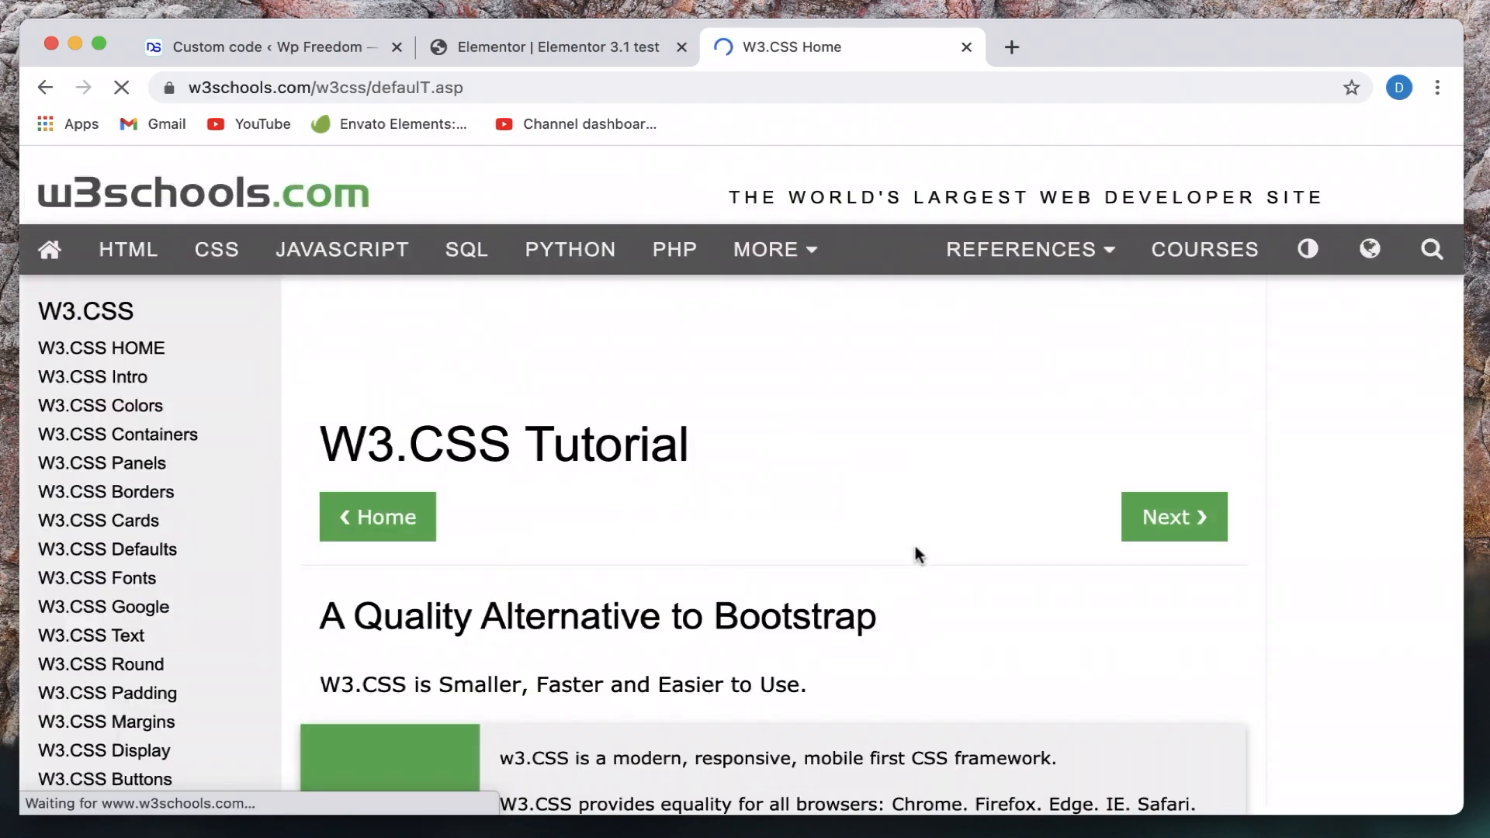
# Copy the entire Example code block from the W3.CSS tutorial page.
pyautogui.scroll(-10, 918, 552)
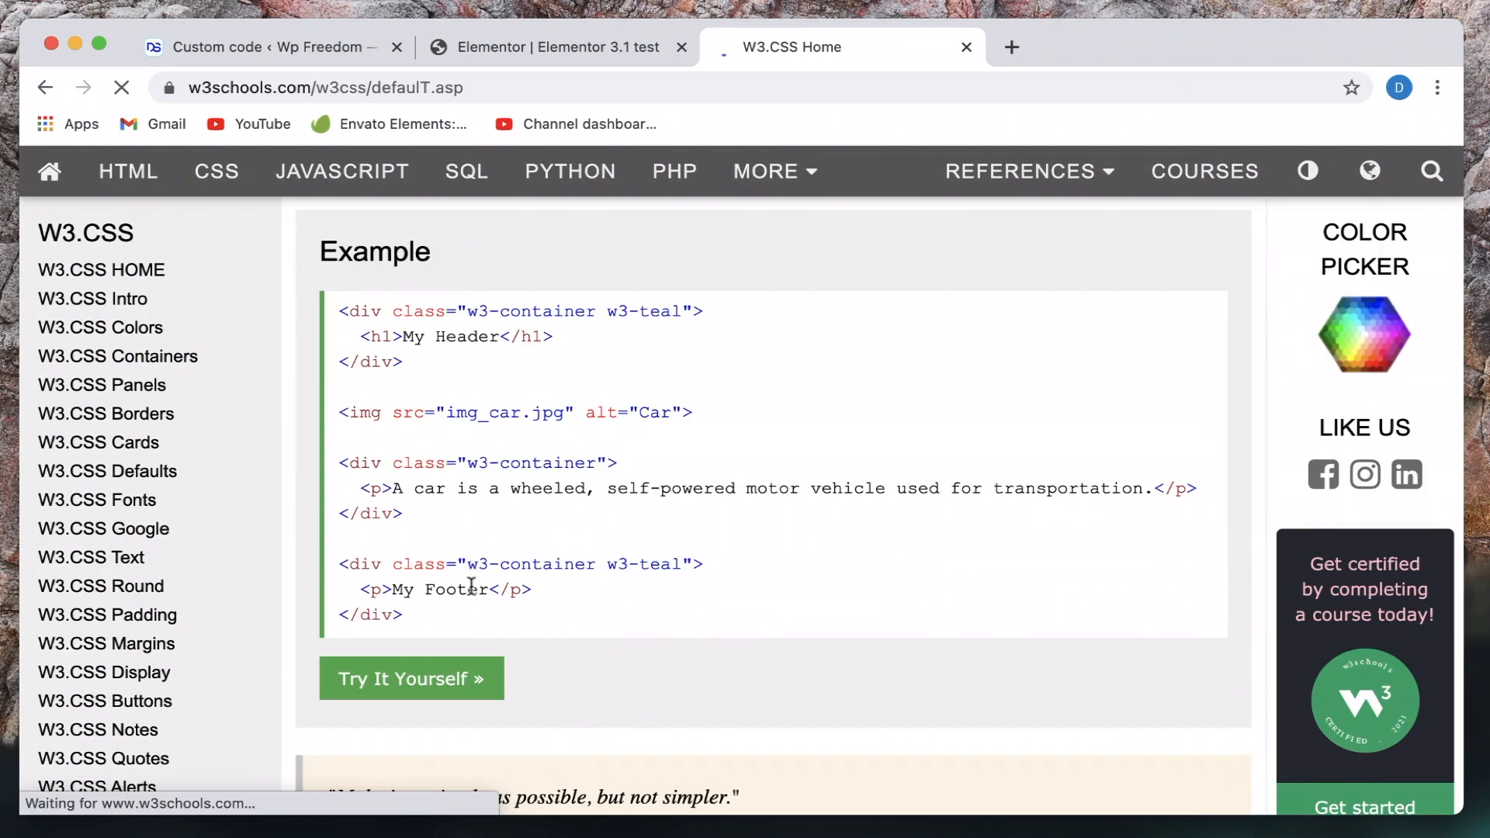
pyautogui.tripleClick(469, 588)
pyautogui.click(426, 617)
pyautogui.moveTo(426, 617); pyautogui.dragTo(341, 312)
pyautogui.press('super+c')
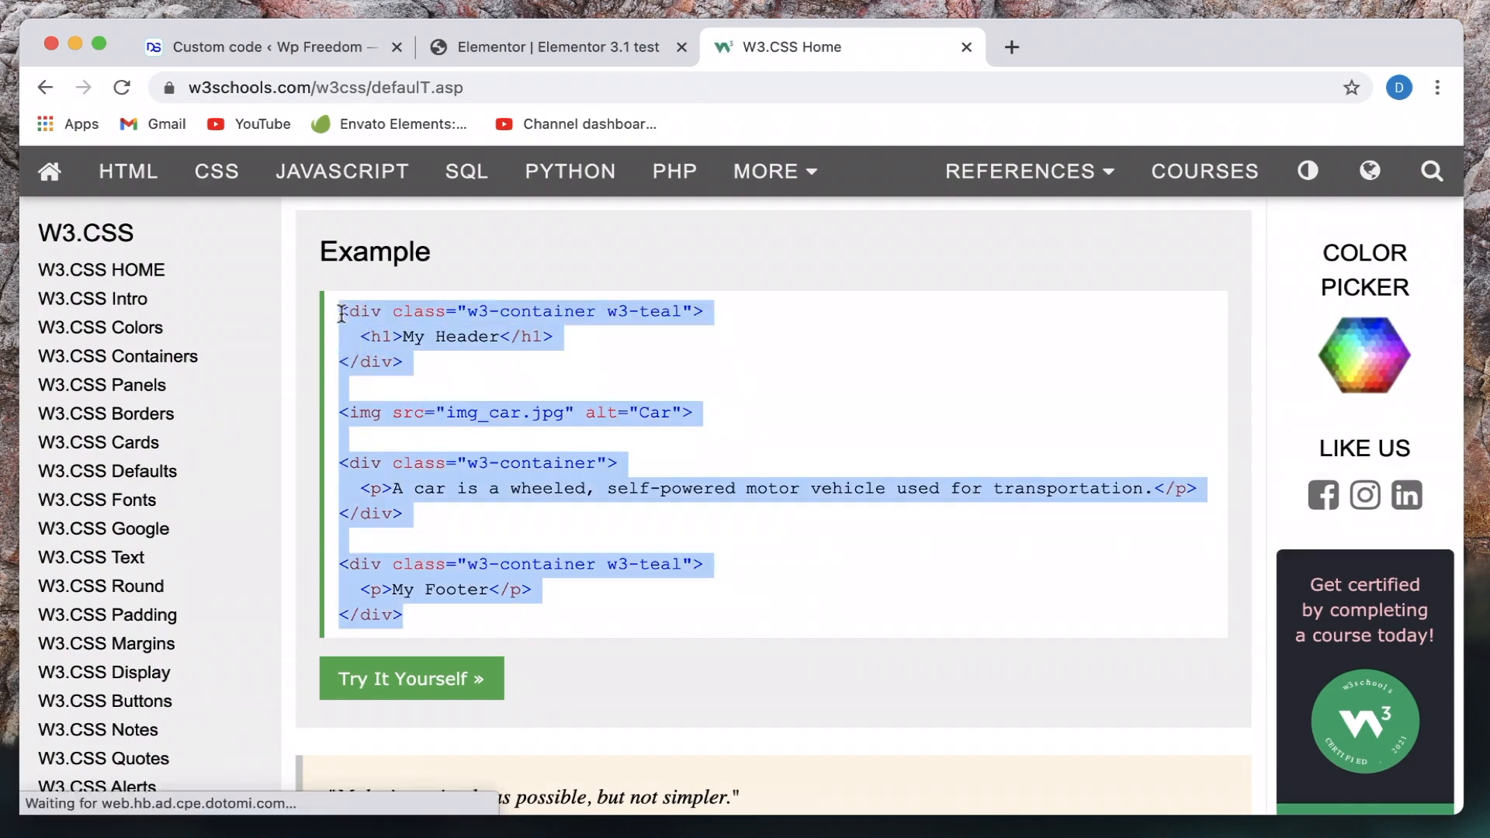
# Replace the Code Highlight widget's sample code with the copied example and set its language to HTML.
pyautogui.click(553, 44)
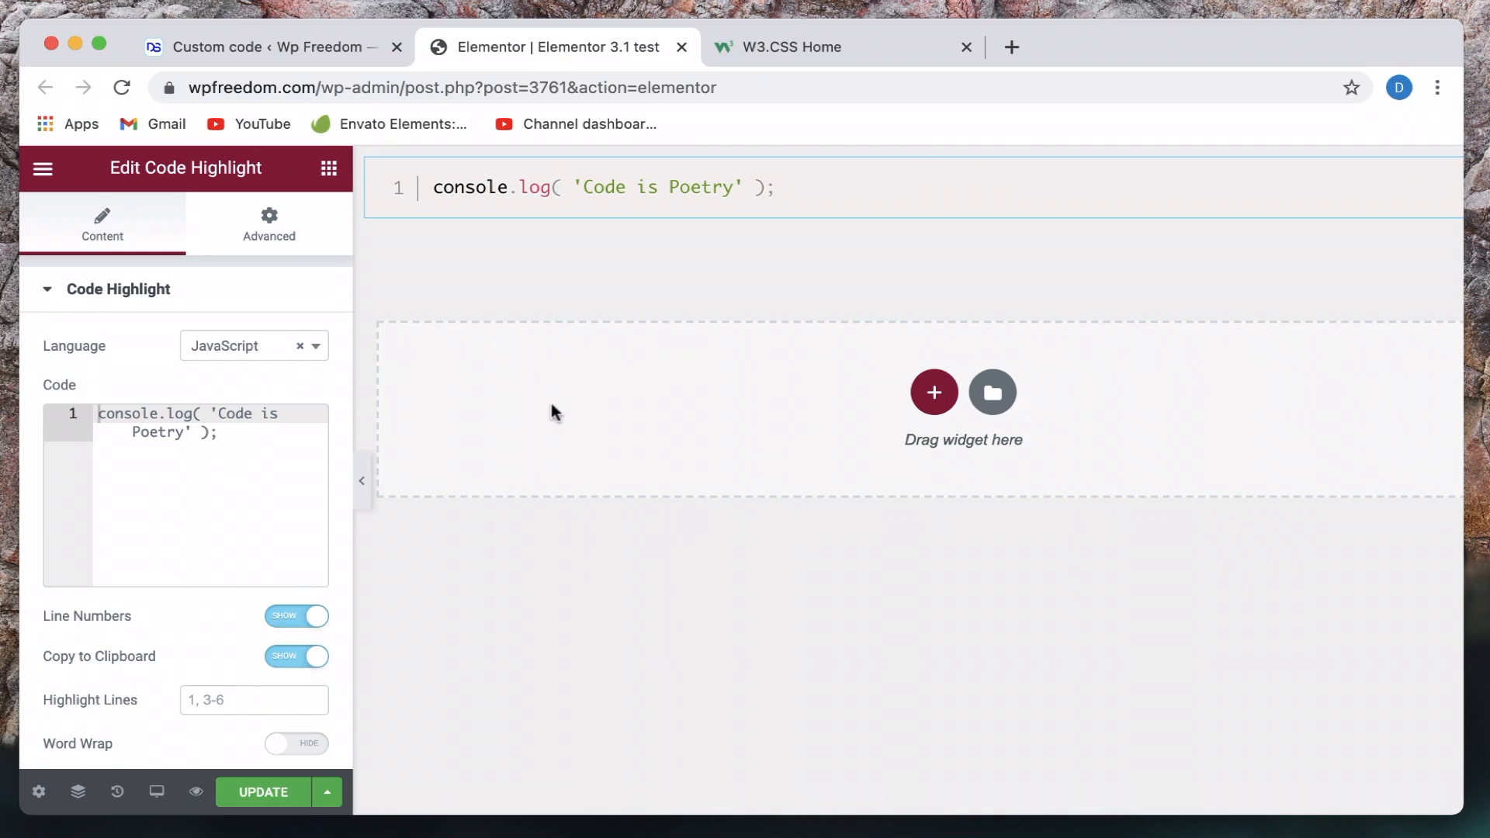
pyautogui.click(186, 479)
pyautogui.press('super+a')
pyautogui.press('super+v')
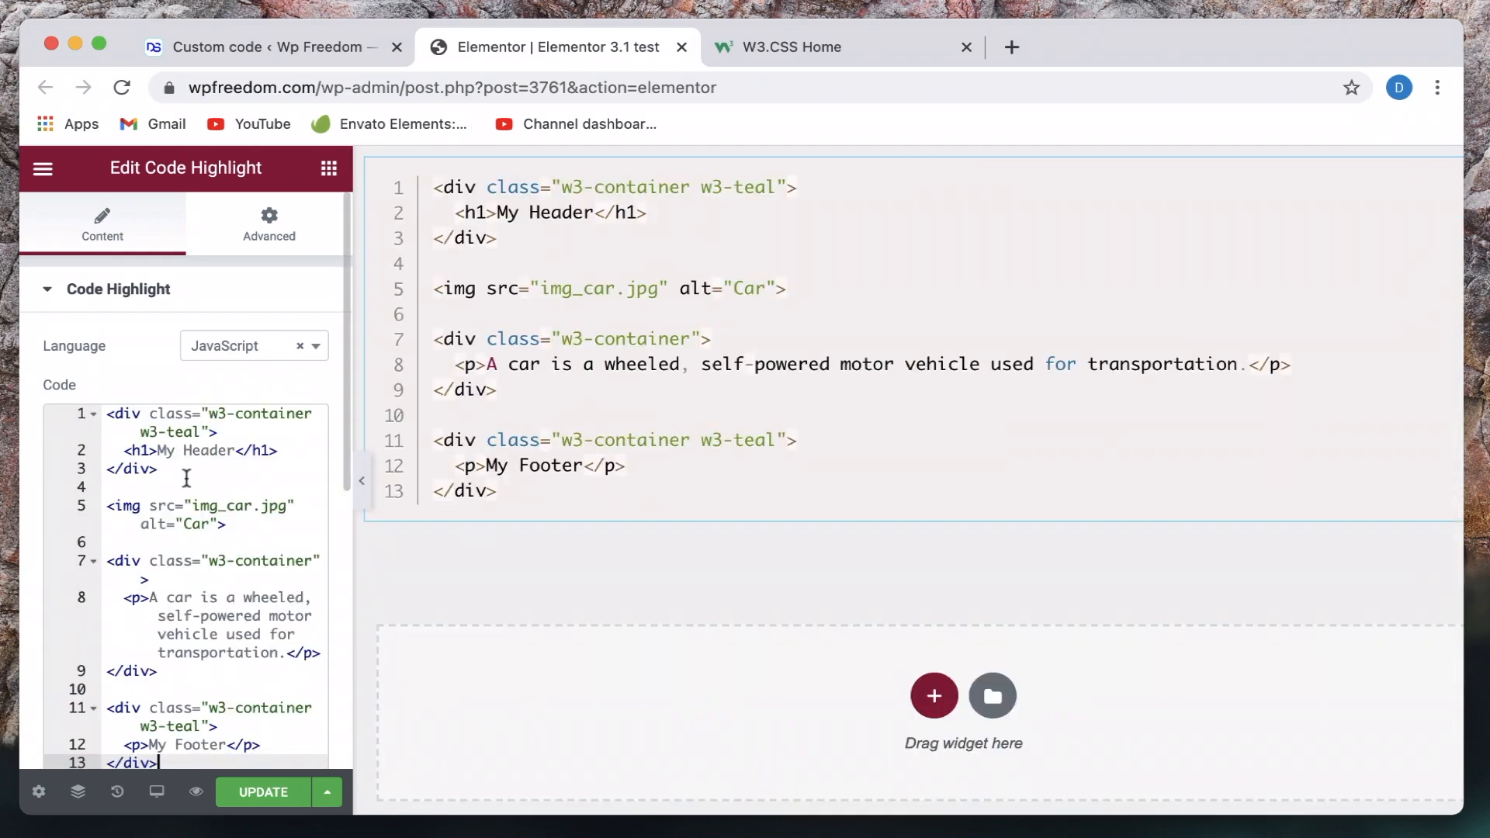
pyautogui.click(292, 345)
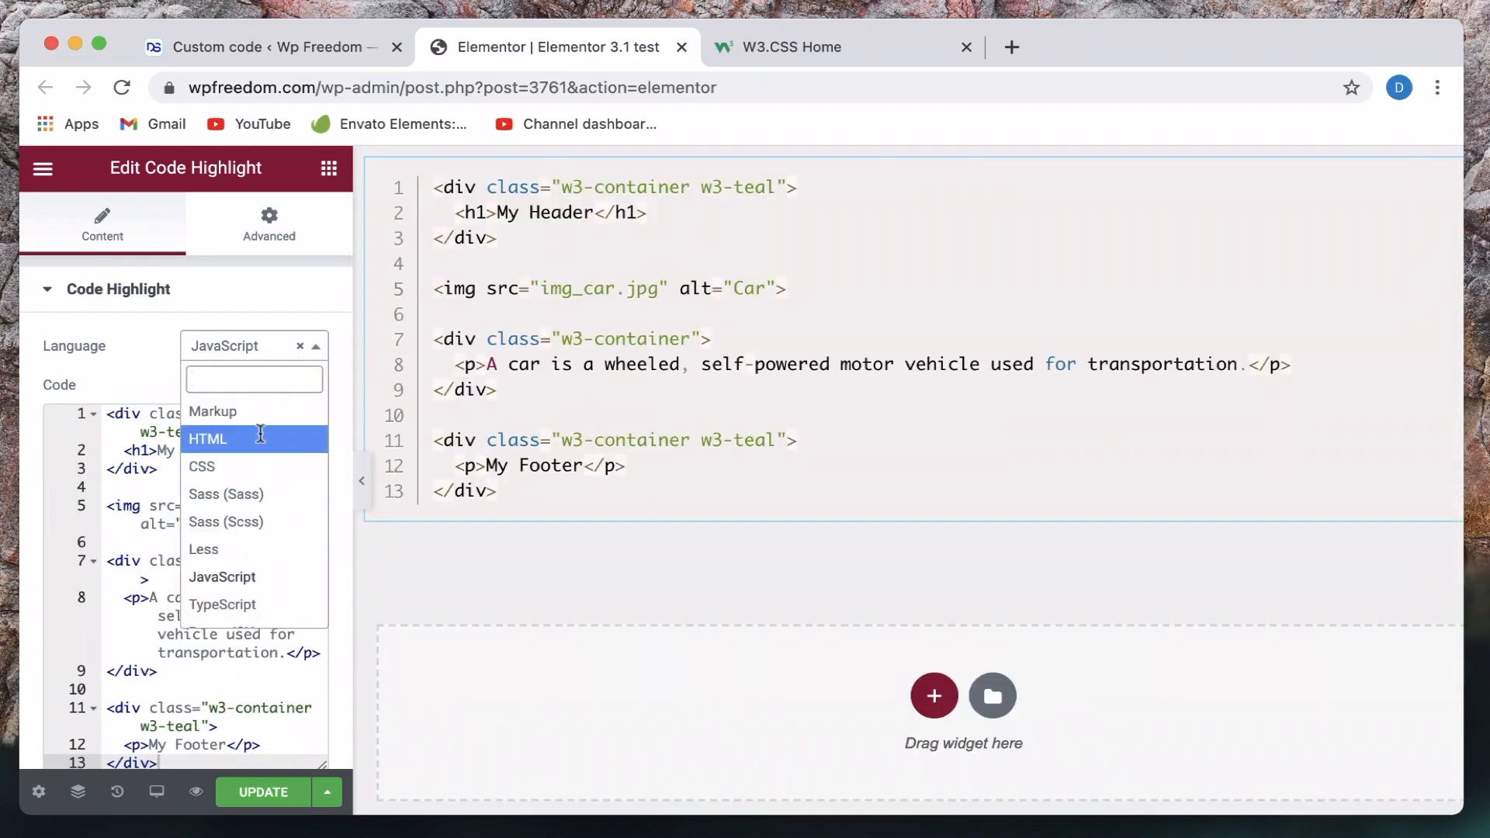
pyautogui.click(259, 438)
# Hide the code block's line numbers and show them again.
pyautogui.scroll(-10, 194, 516)
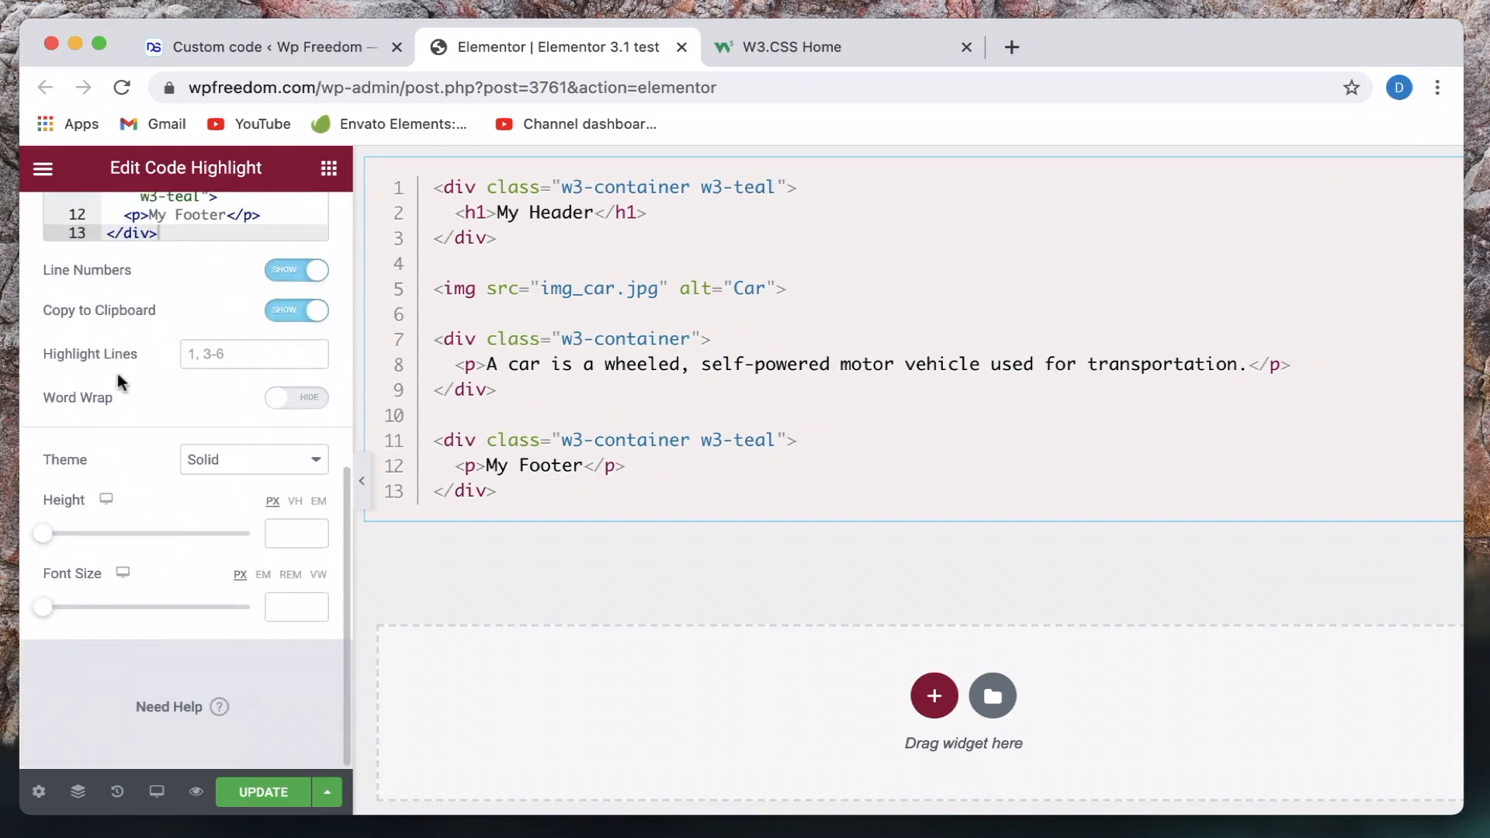
pyautogui.click(295, 273)
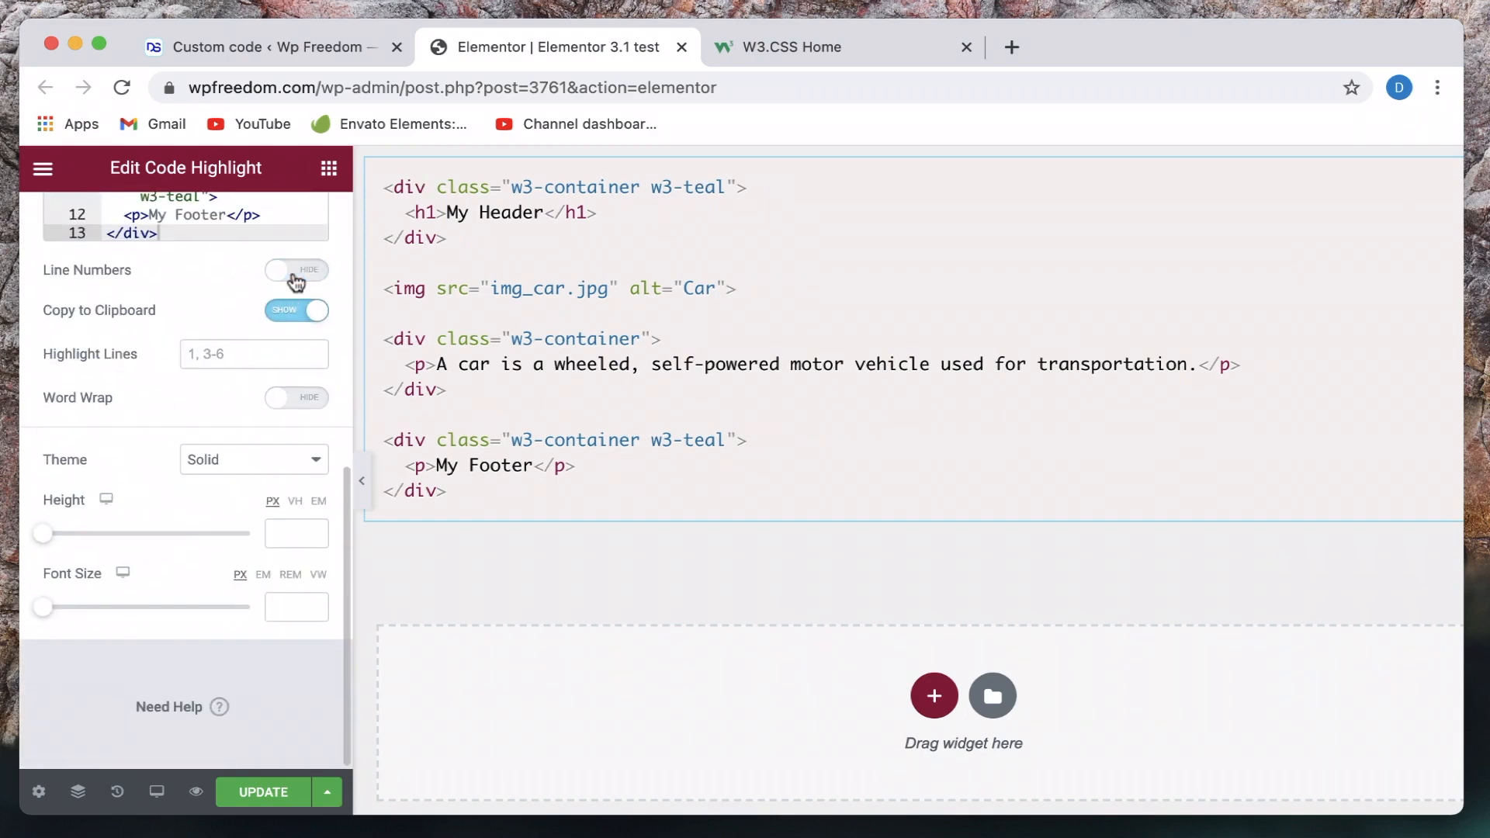
pyautogui.click(295, 274)
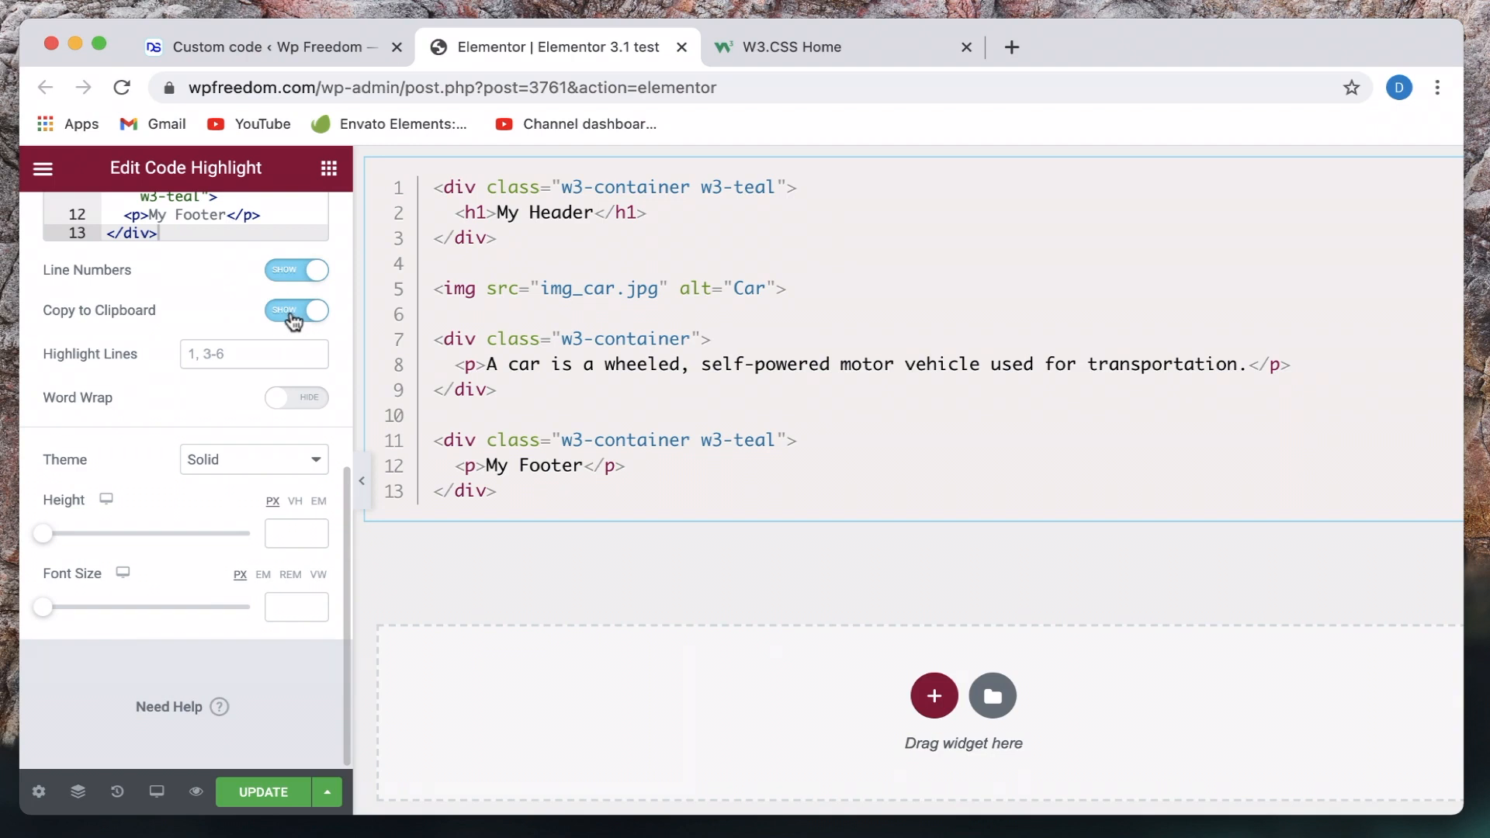
# Set the widget's highlighted lines to 1,3,5 and turn on word wrap.
pyautogui.click(239, 360)
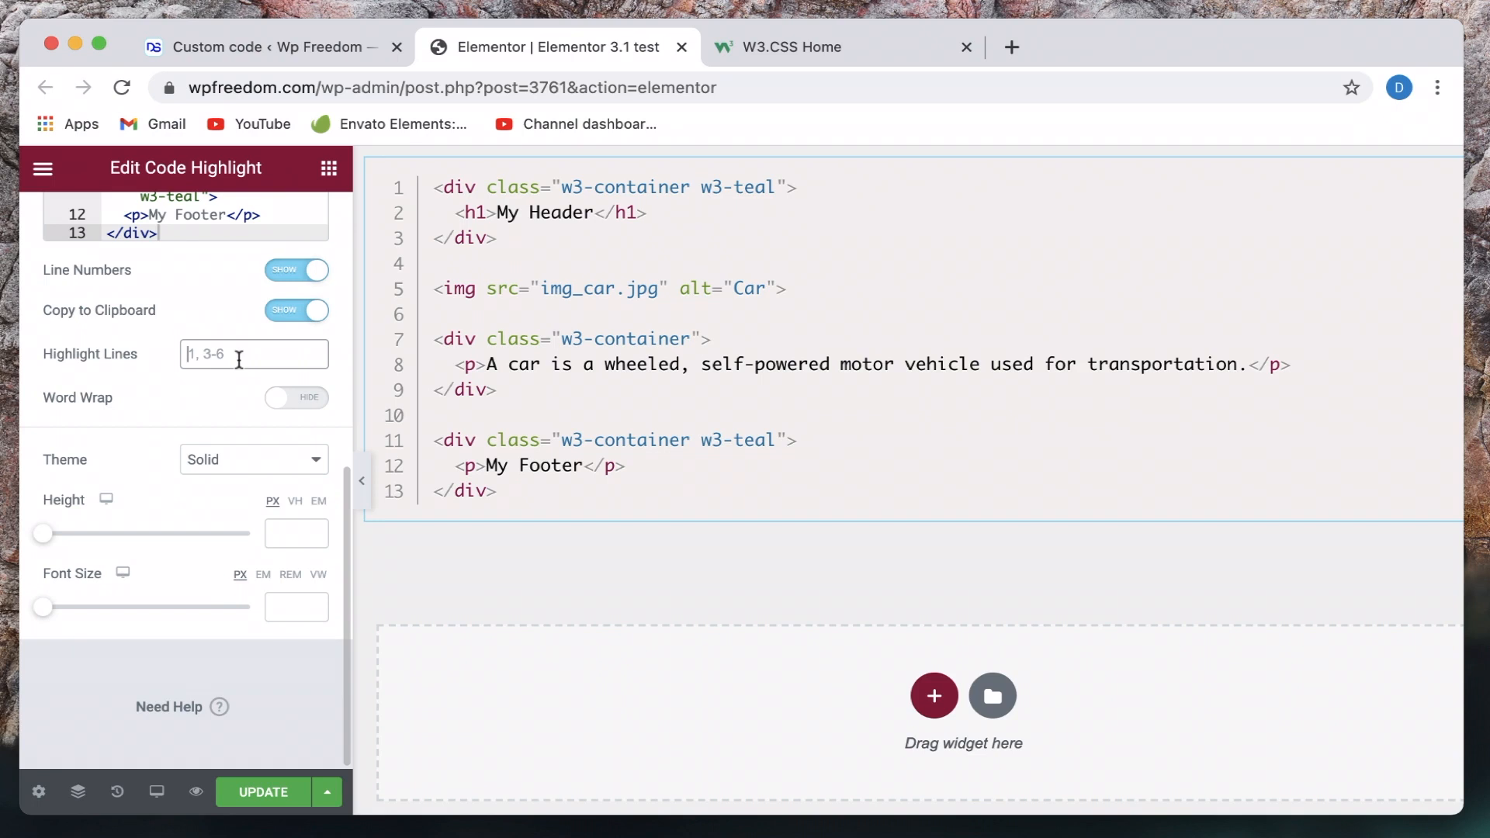
pyautogui.write('1,4')
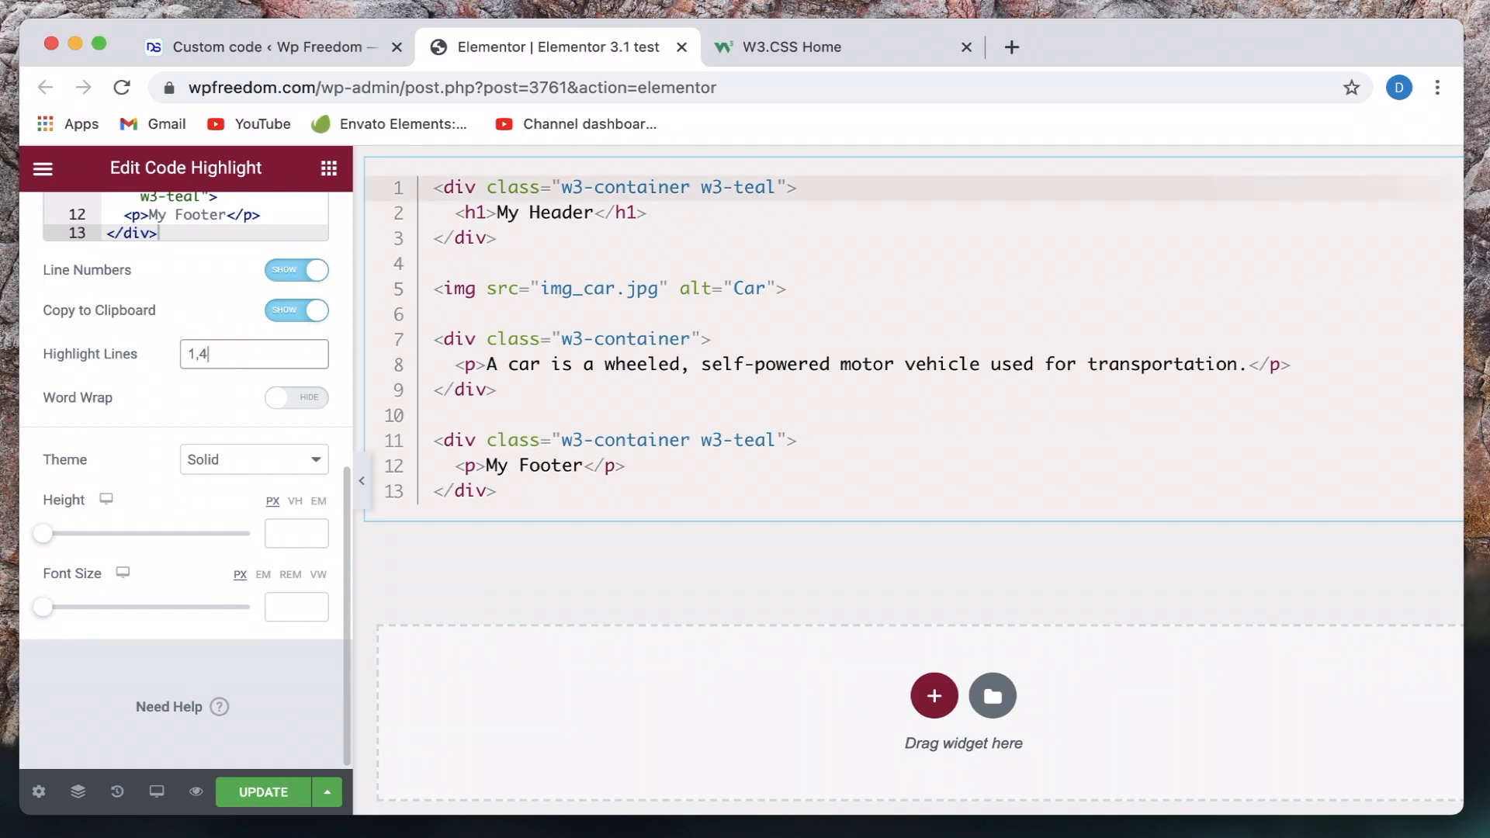
pyautogui.press('BackSpace')
pyautogui.write('3,5')
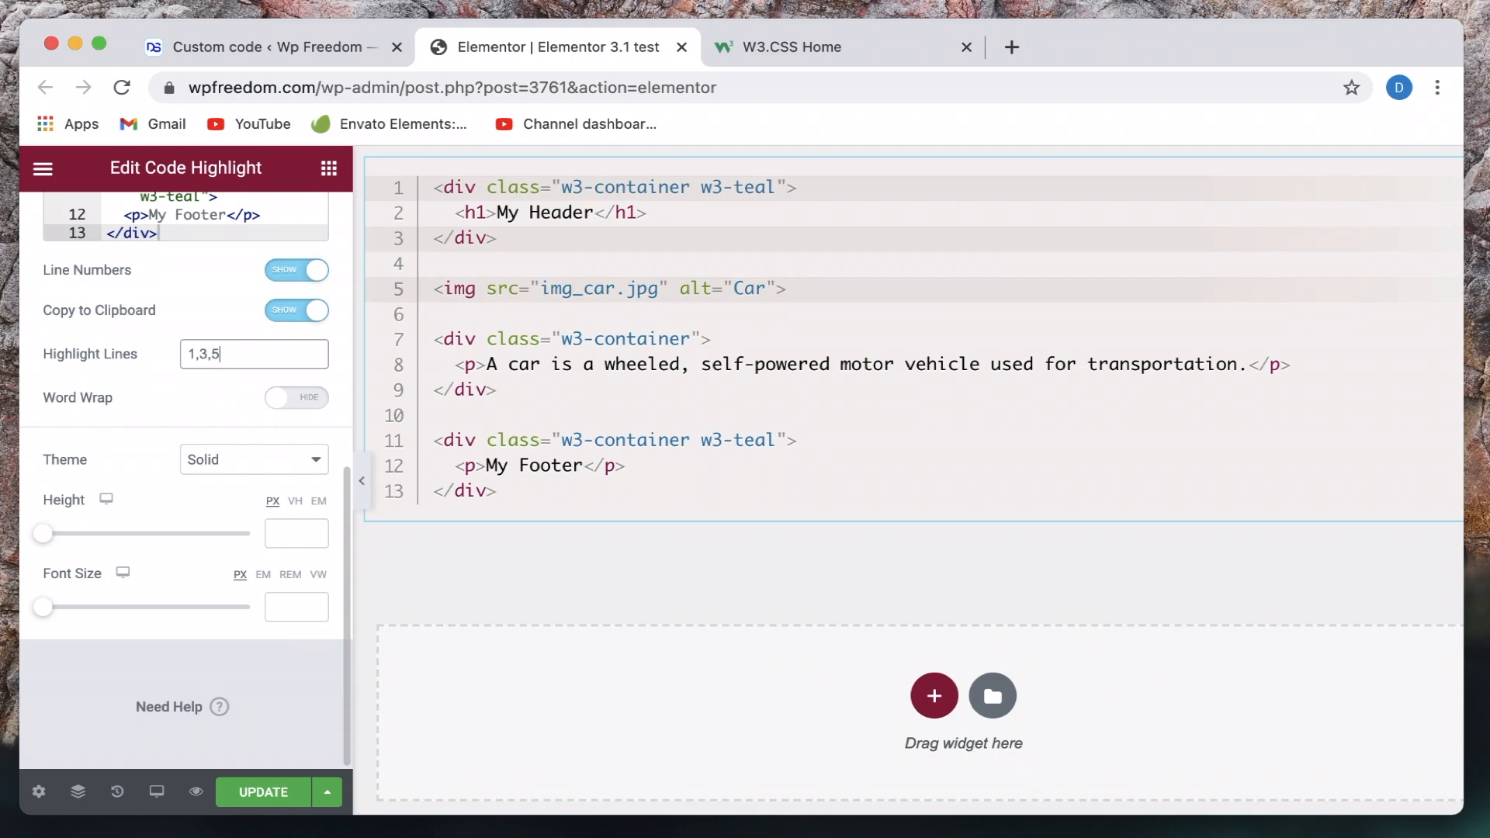
pyautogui.click(288, 405)
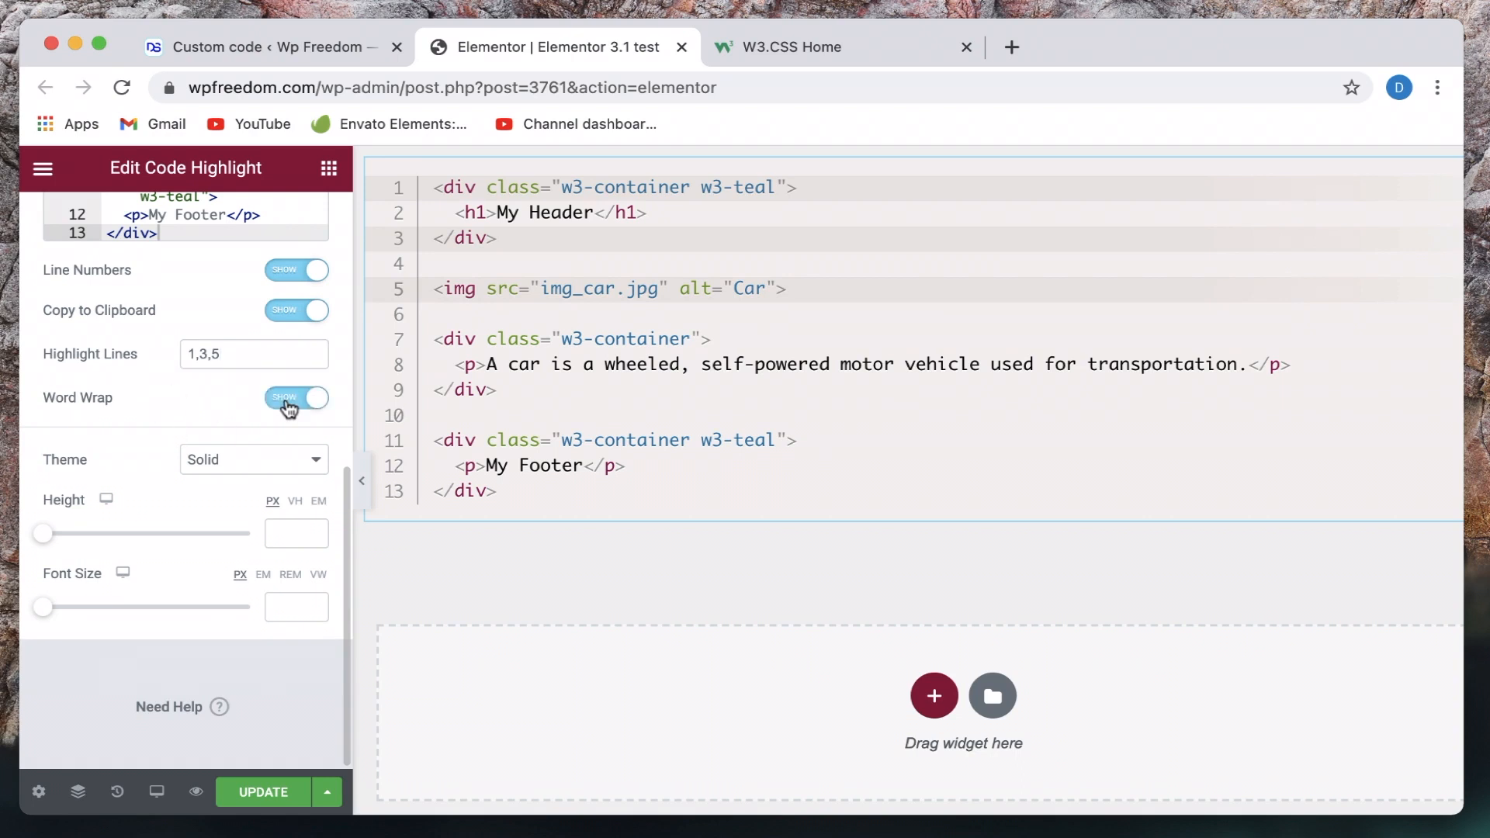
# Try the Dark theme on the code block and settle on the Solarizedlight theme.
pyautogui.click(257, 459)
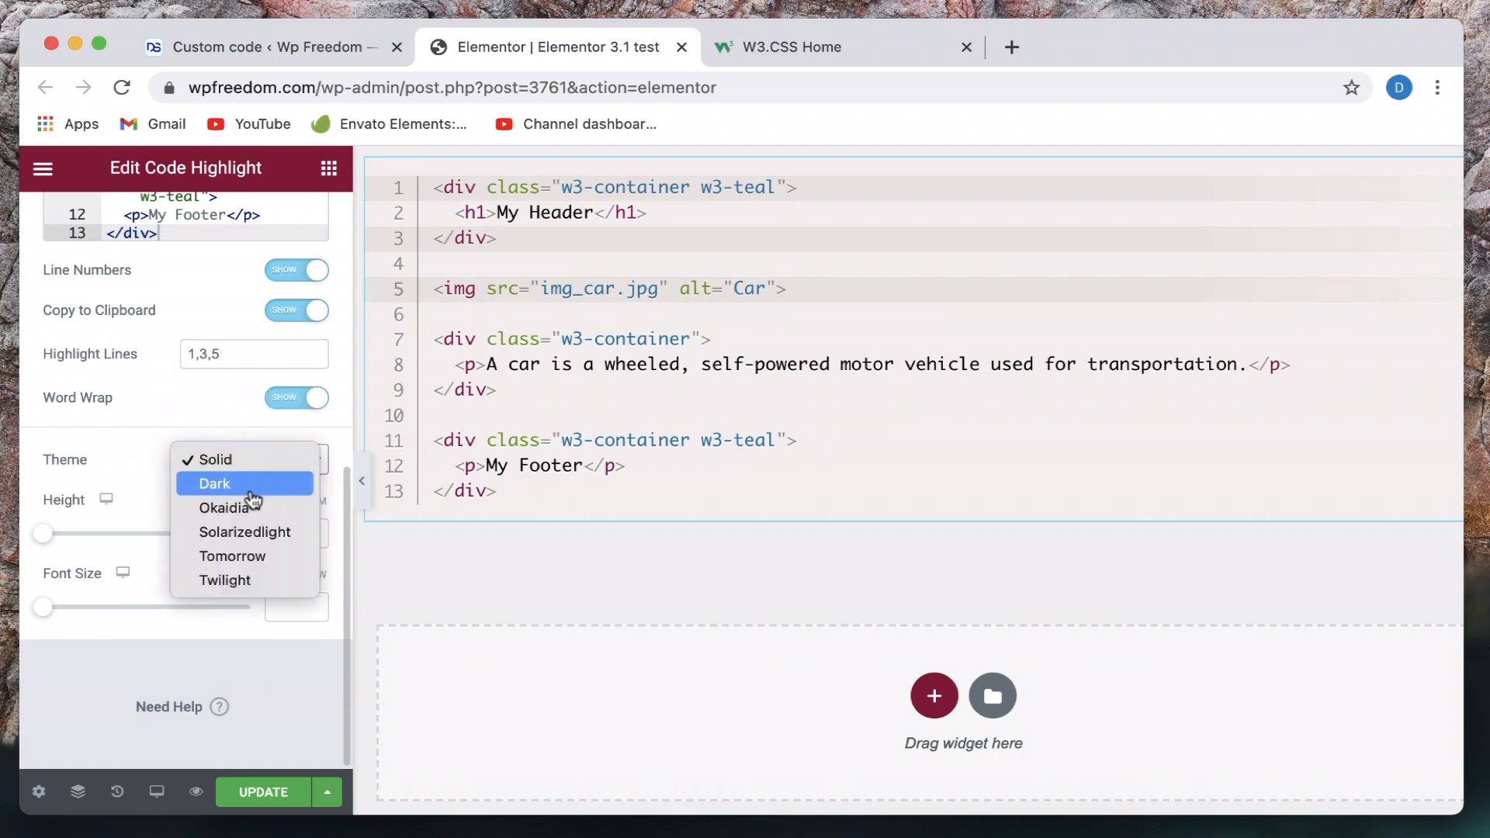
pyautogui.click(250, 484)
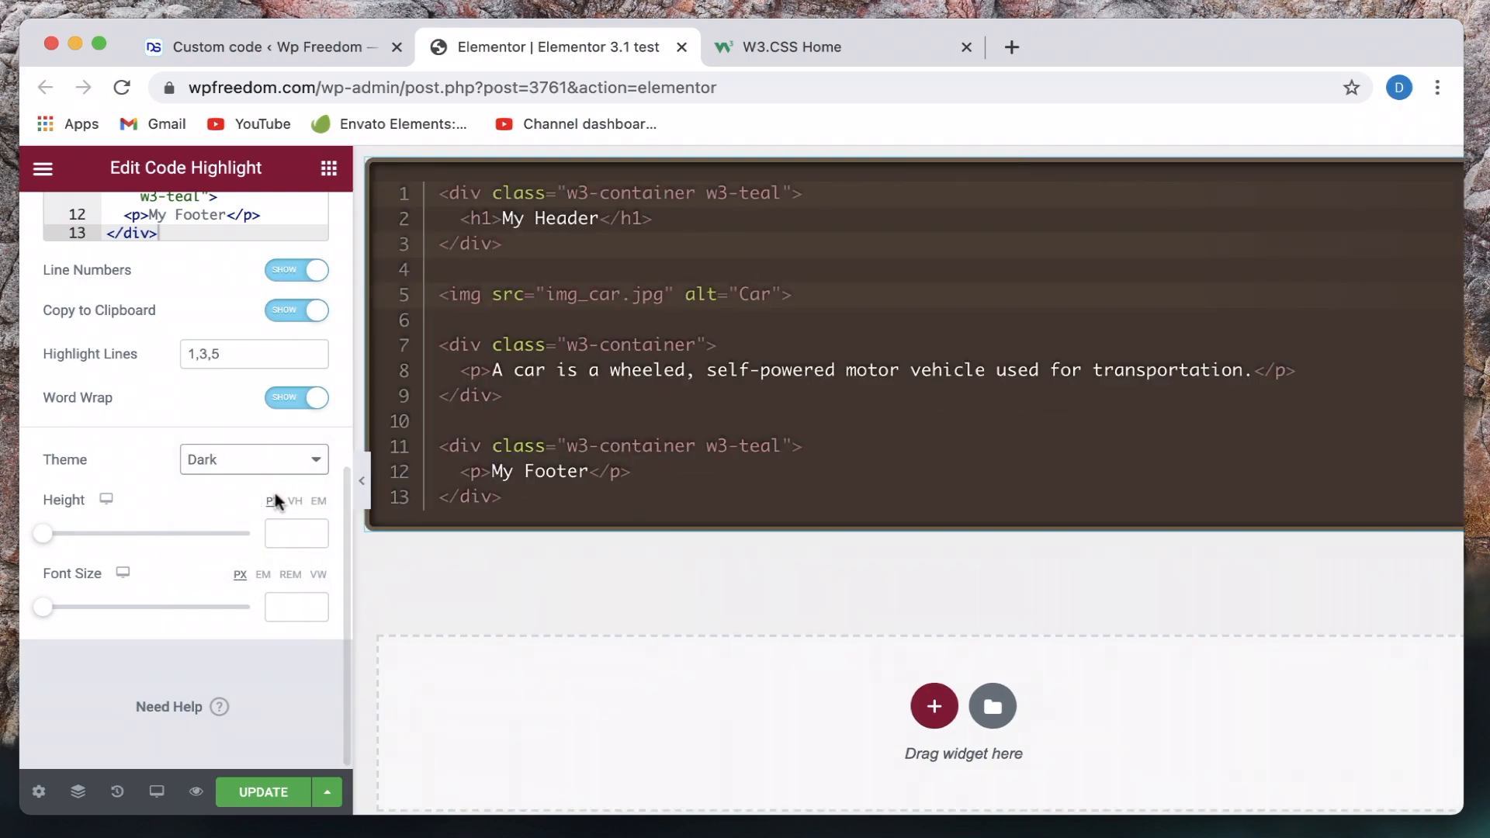
pyautogui.click(252, 460)
pyautogui.click(253, 506)
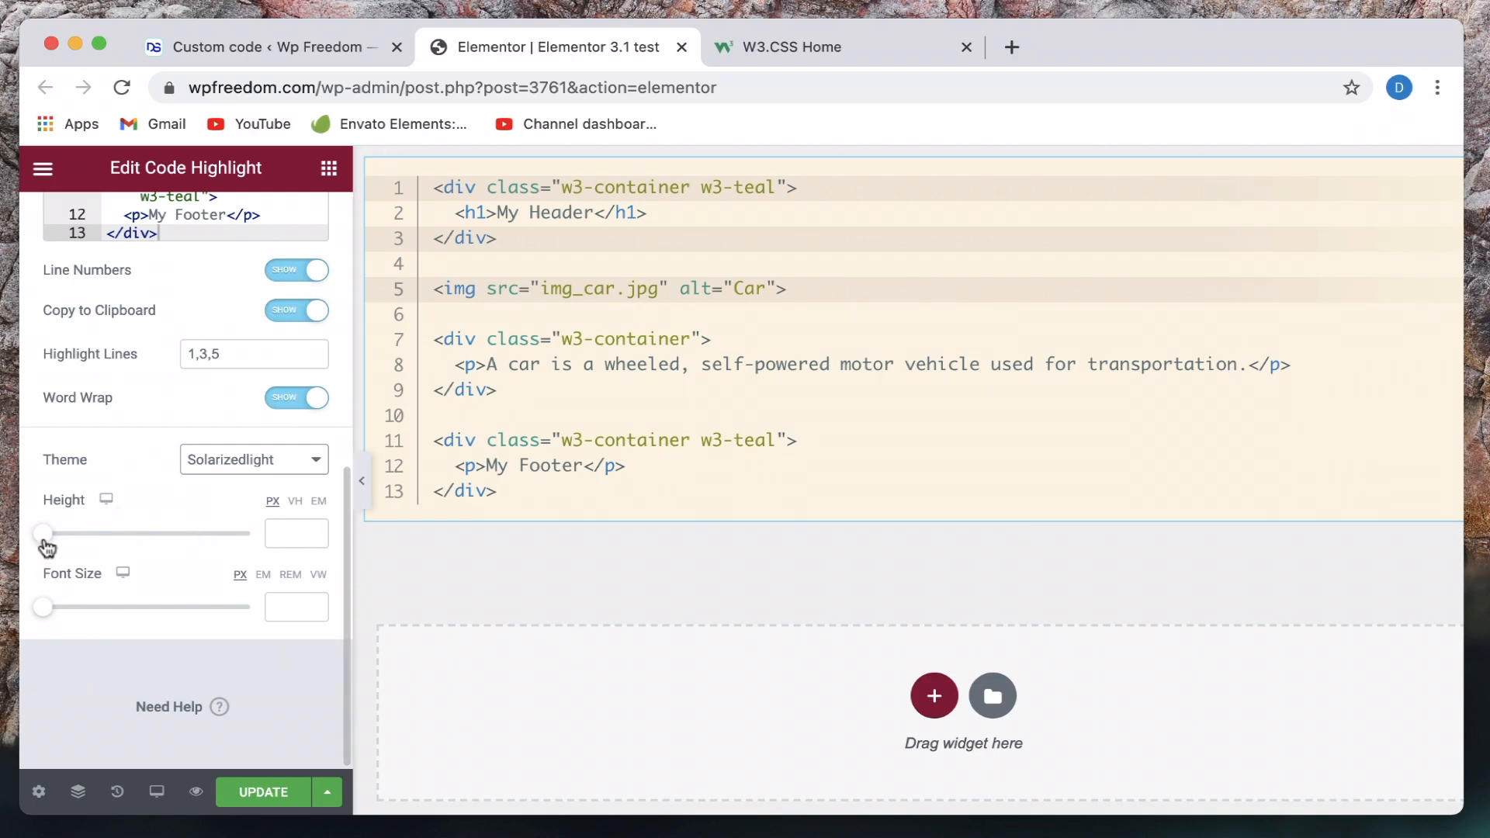
# Set the code block's height to 329 px and its font size to 12 px.
pyautogui.moveTo(45, 543); pyautogui.dragTo(95, 547)
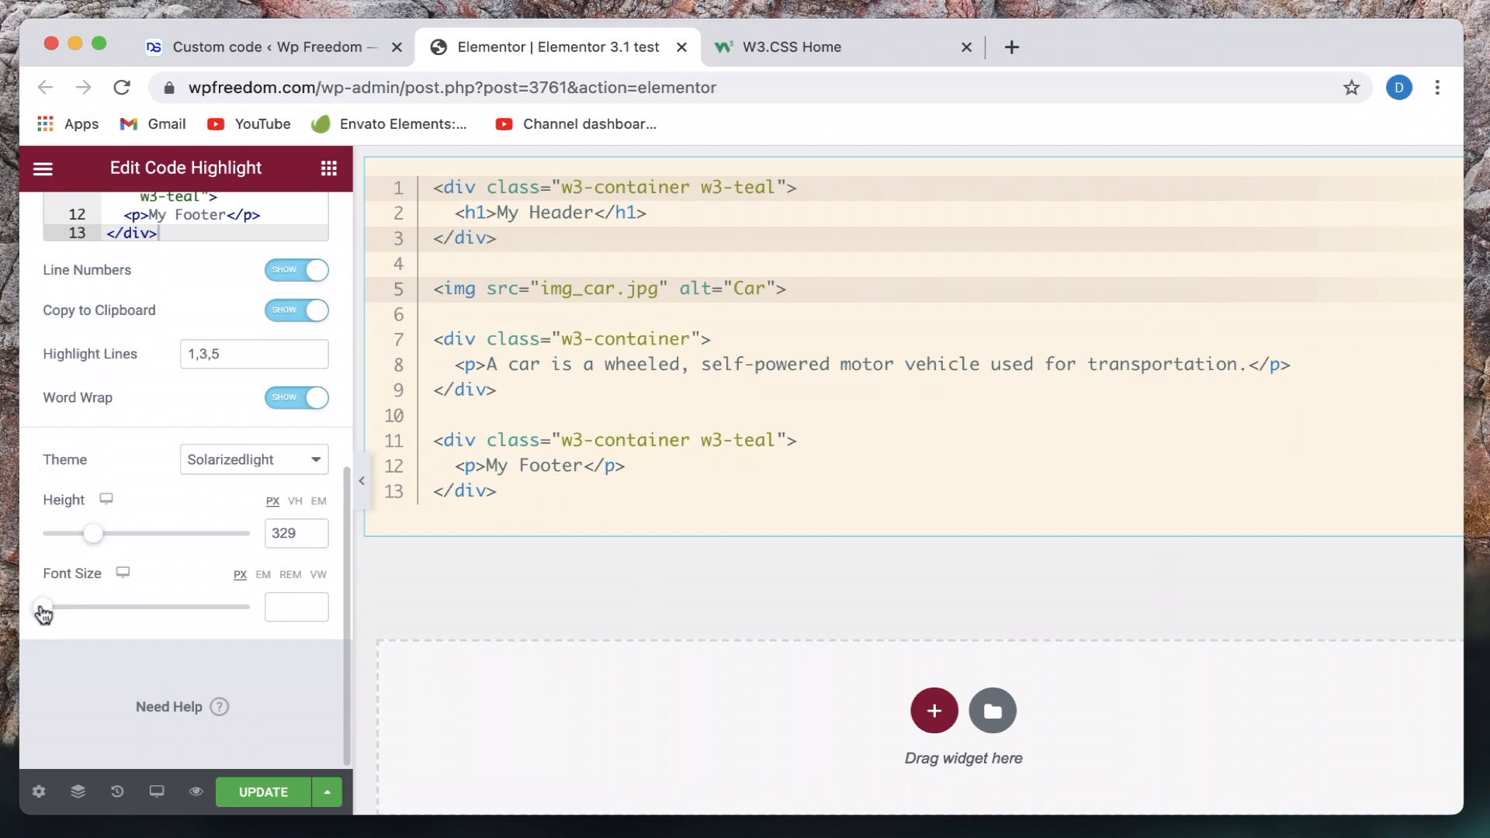
pyautogui.moveTo(44, 615); pyautogui.dragTo(54, 613)
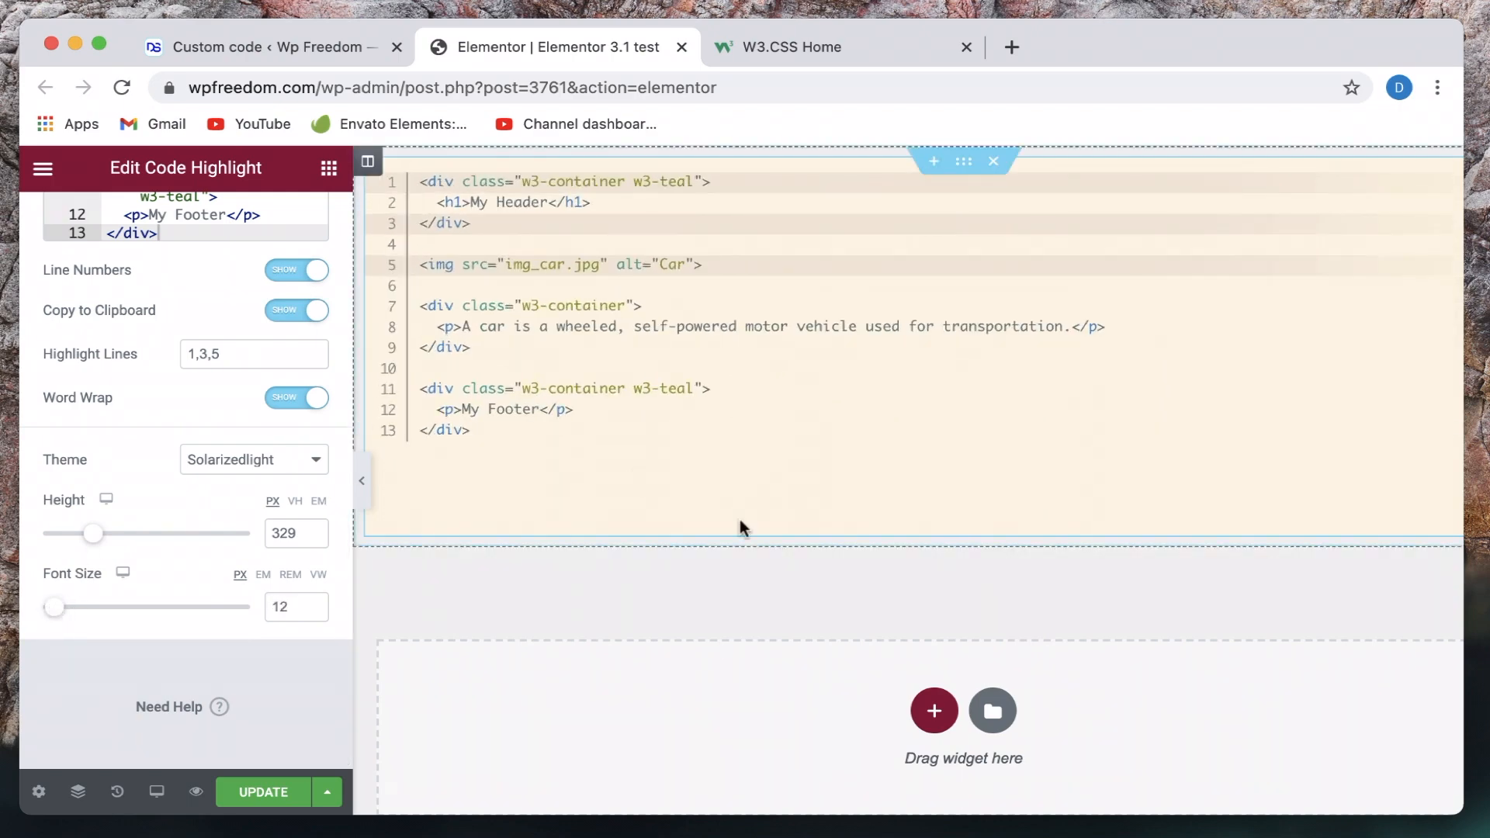
# Update the template and preview it, copying the code with the block's own Copy option.
pyautogui.scroll(10, 156, 476)
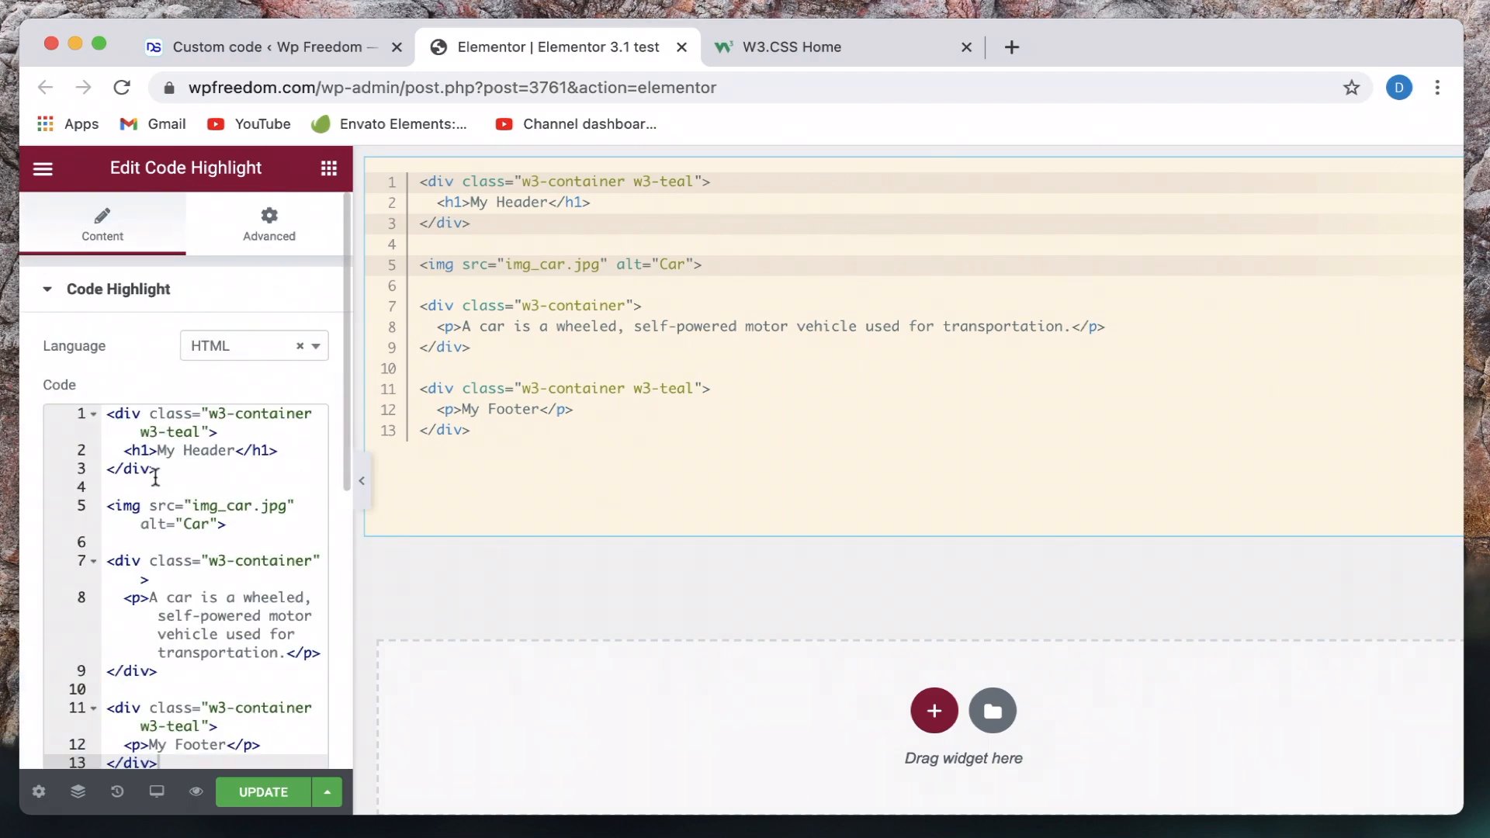
pyautogui.click(264, 803)
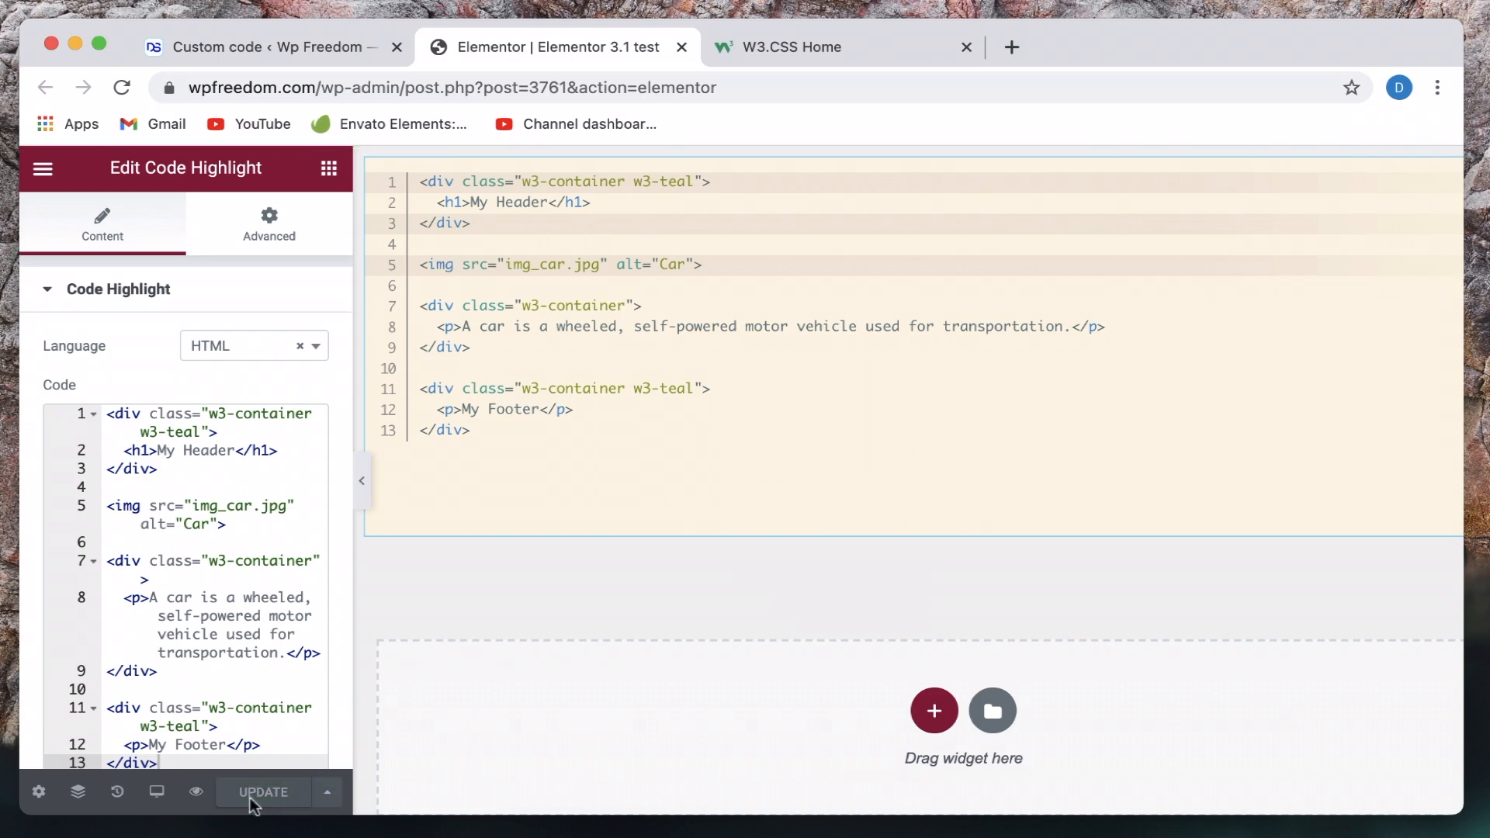
pyautogui.click(196, 793)
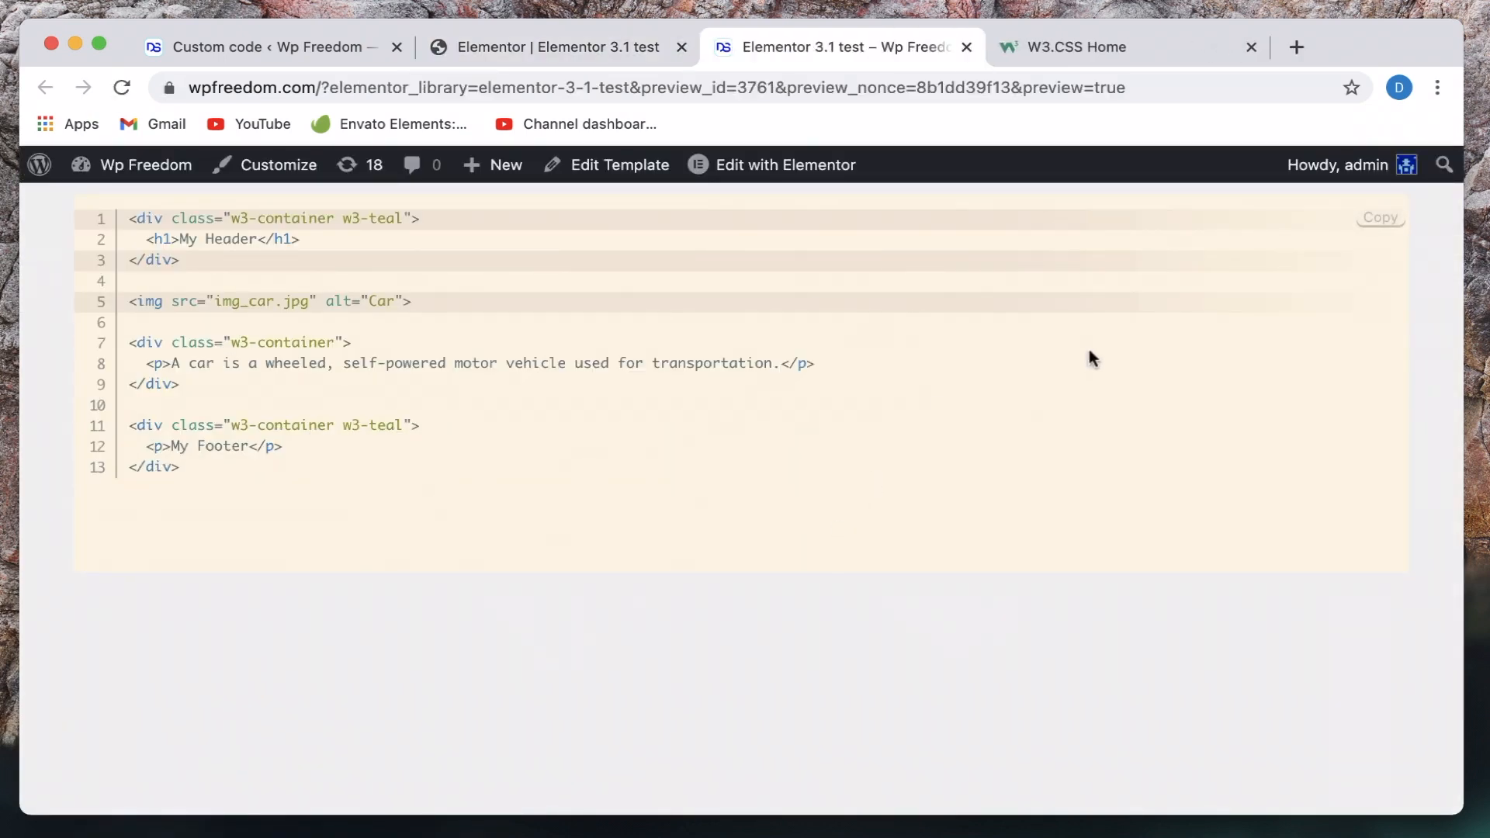
pyautogui.click(1378, 226)
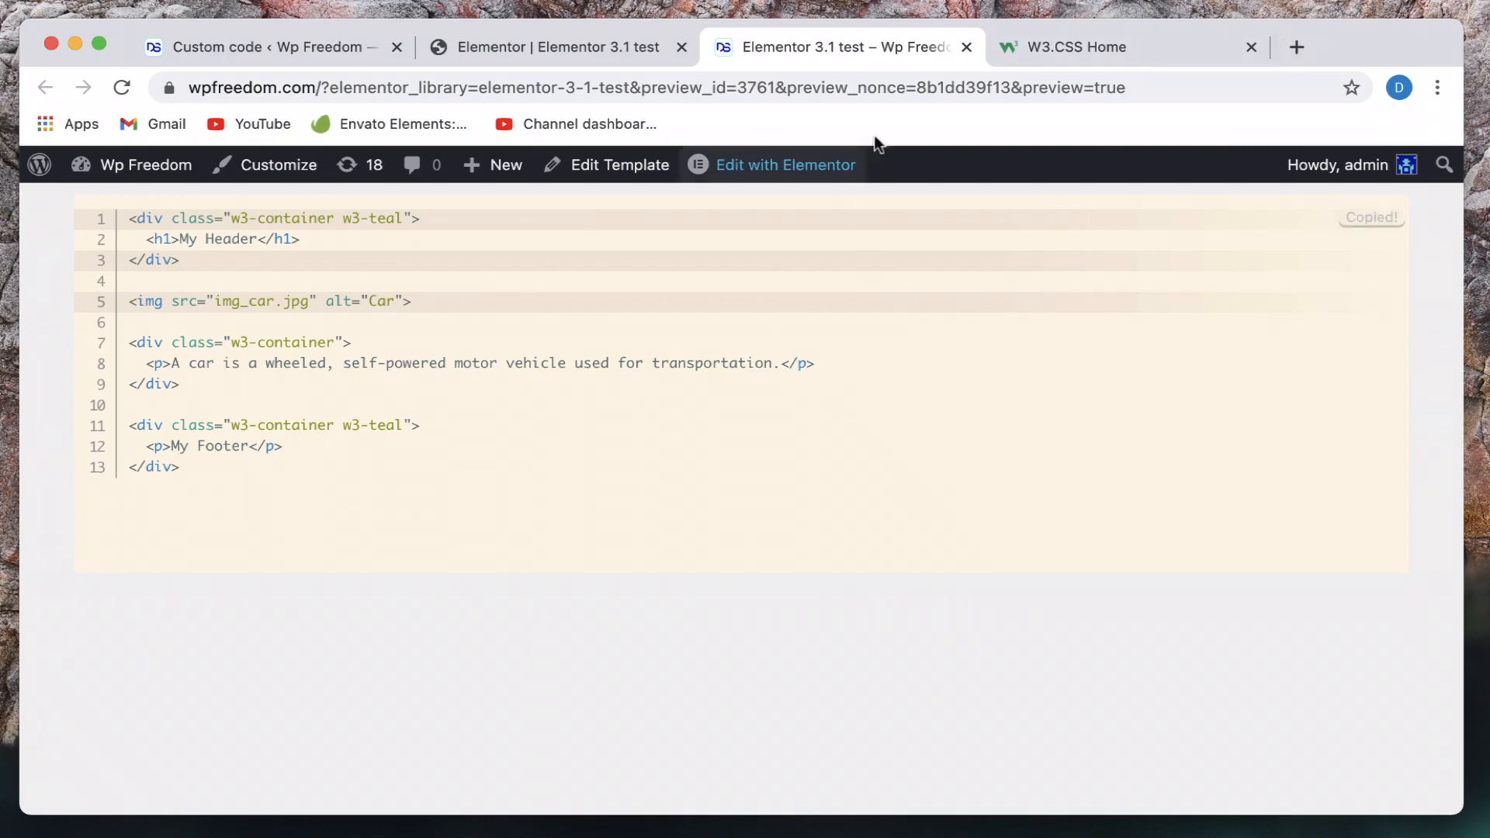
# Test the copied code by pasting it into the address bar of the W3.CSS page, and clear it again.
pyautogui.click(636, 51)
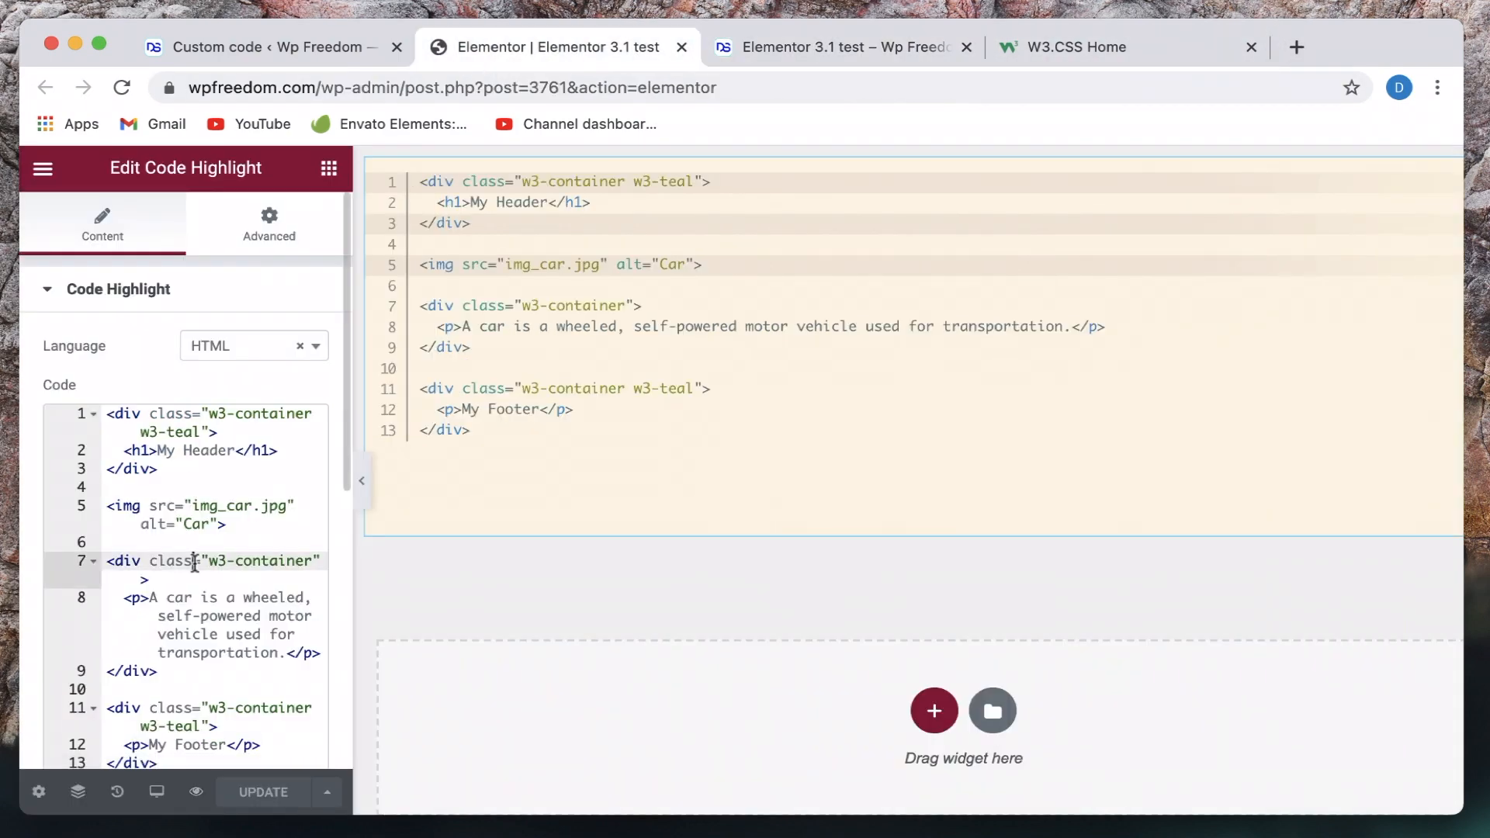
pyautogui.click(270, 46)
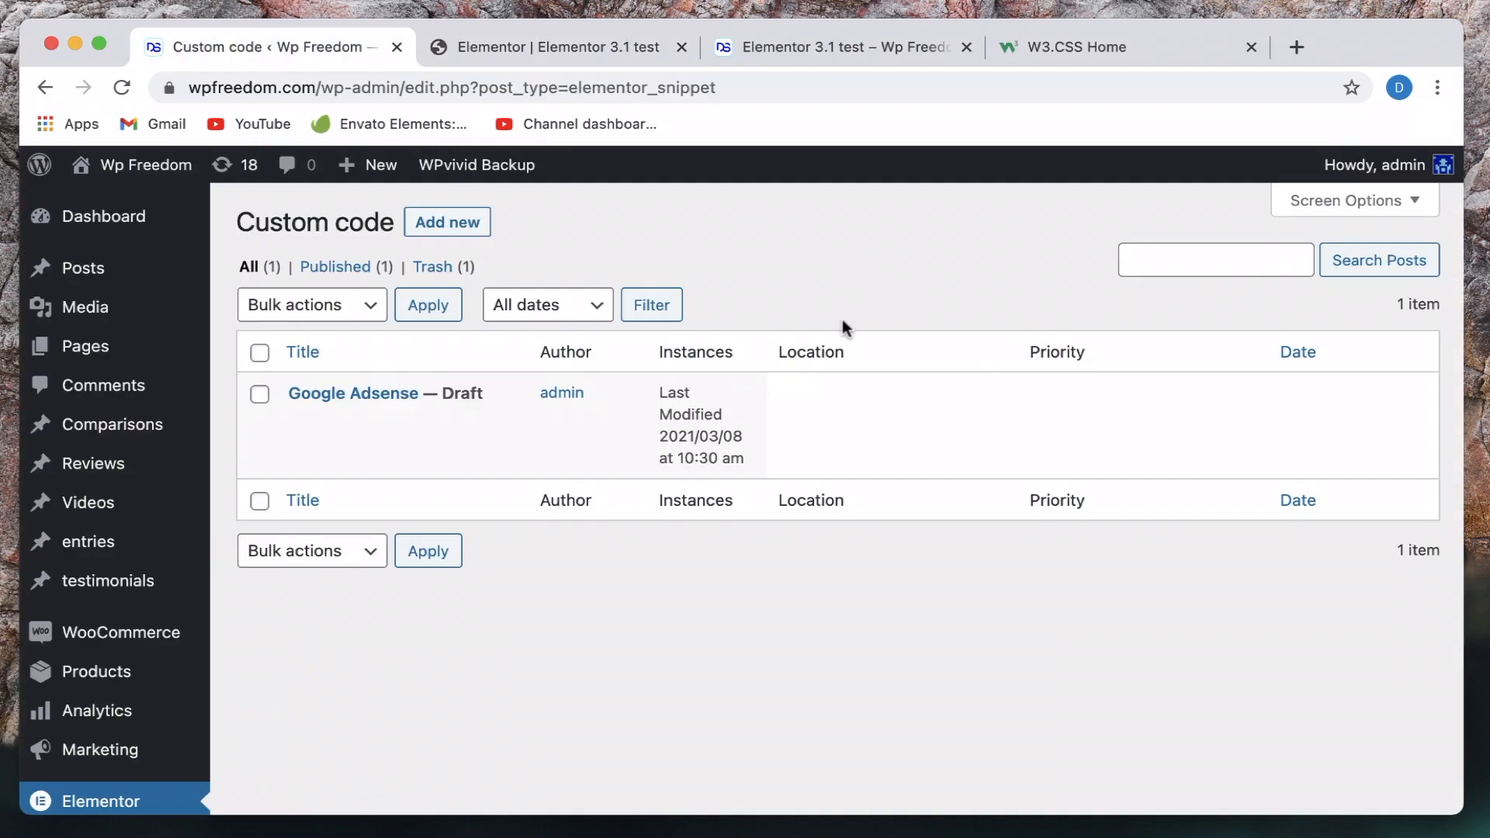
pyautogui.click(1063, 47)
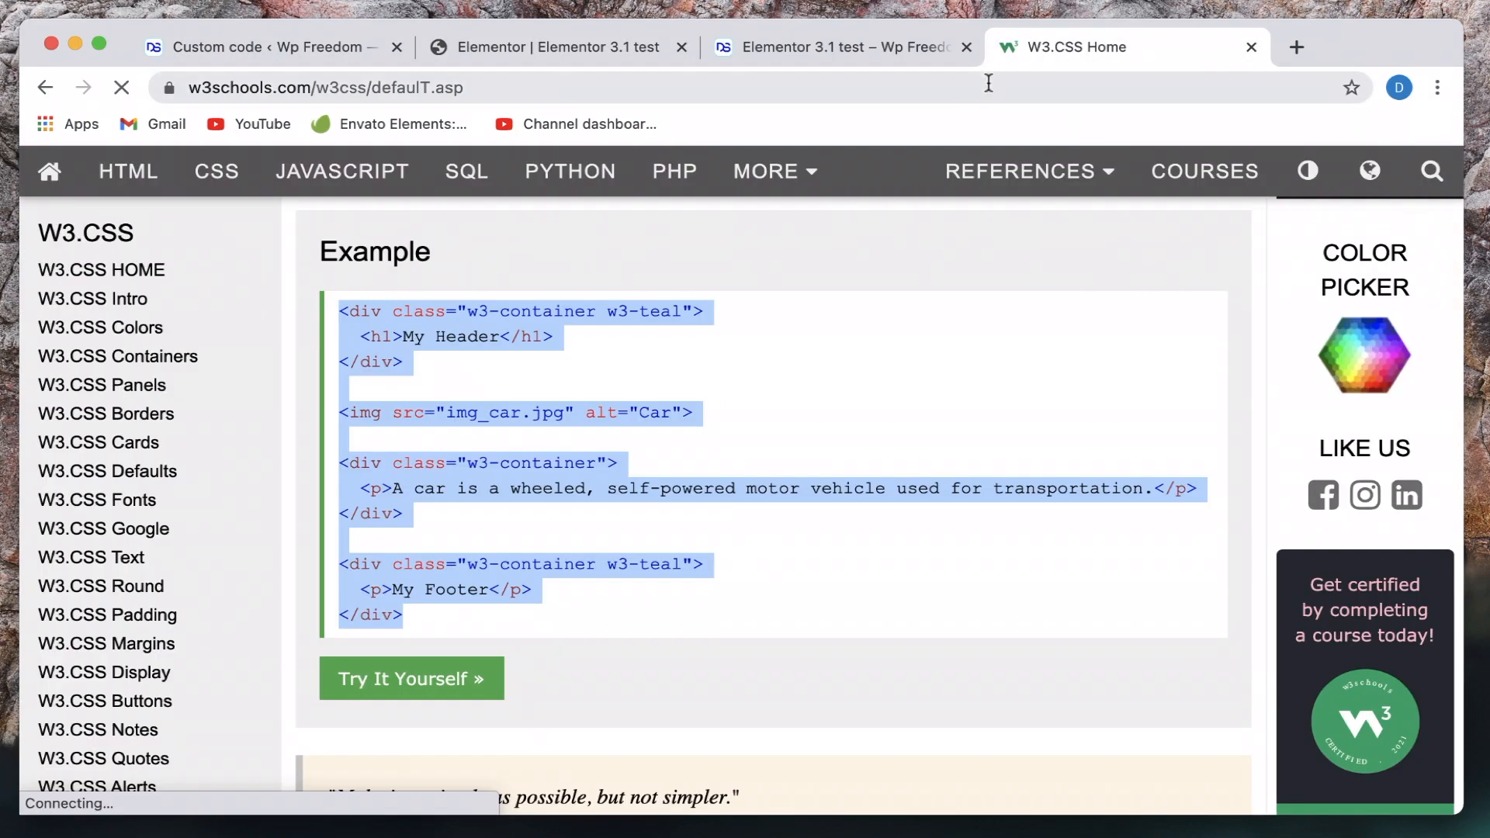
pyautogui.click(989, 83)
pyautogui.press('super+v')
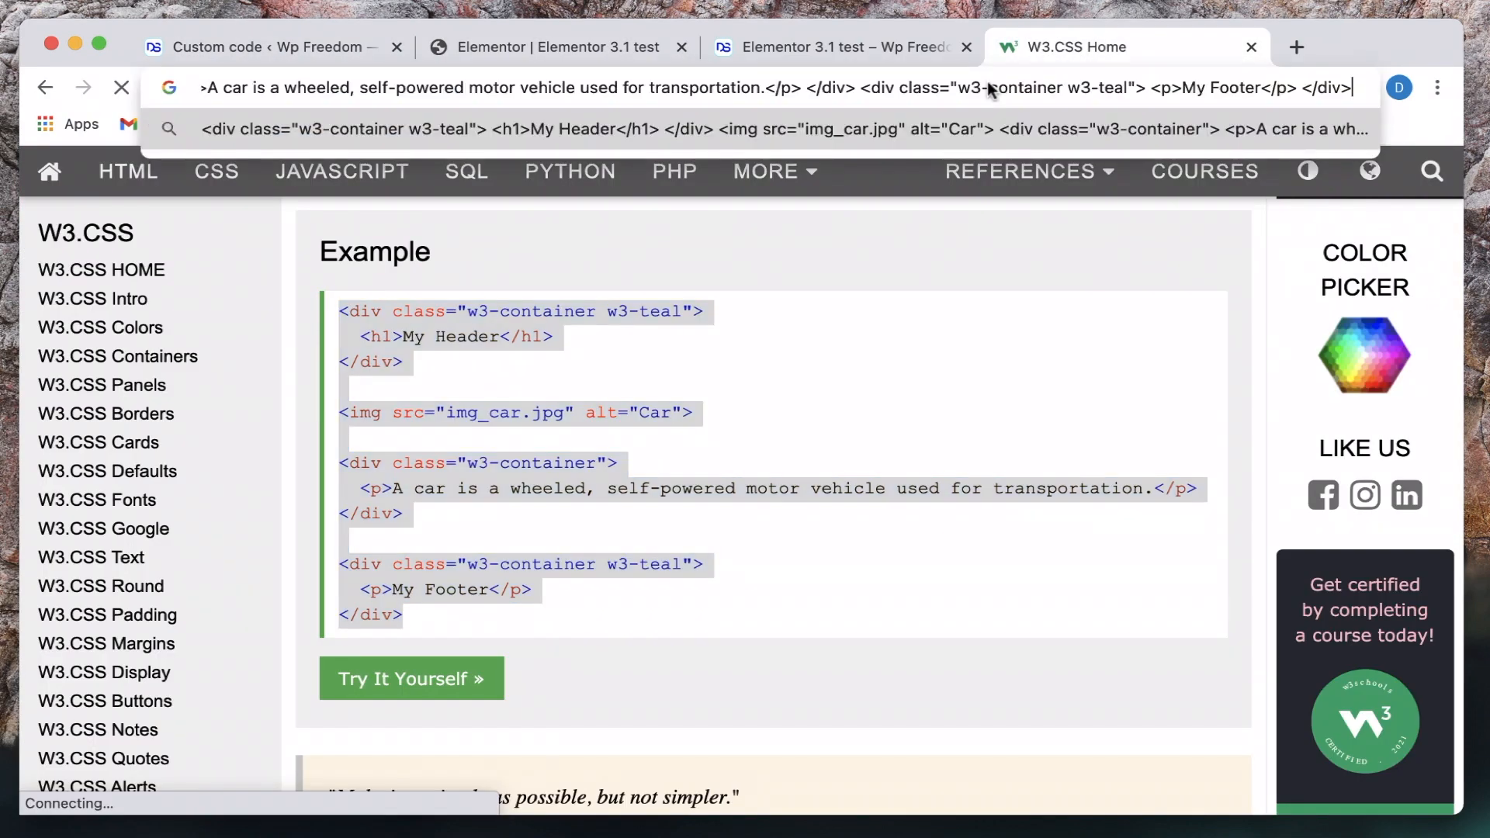
pyautogui.press('super+a')
pyautogui.press('BackSpace')
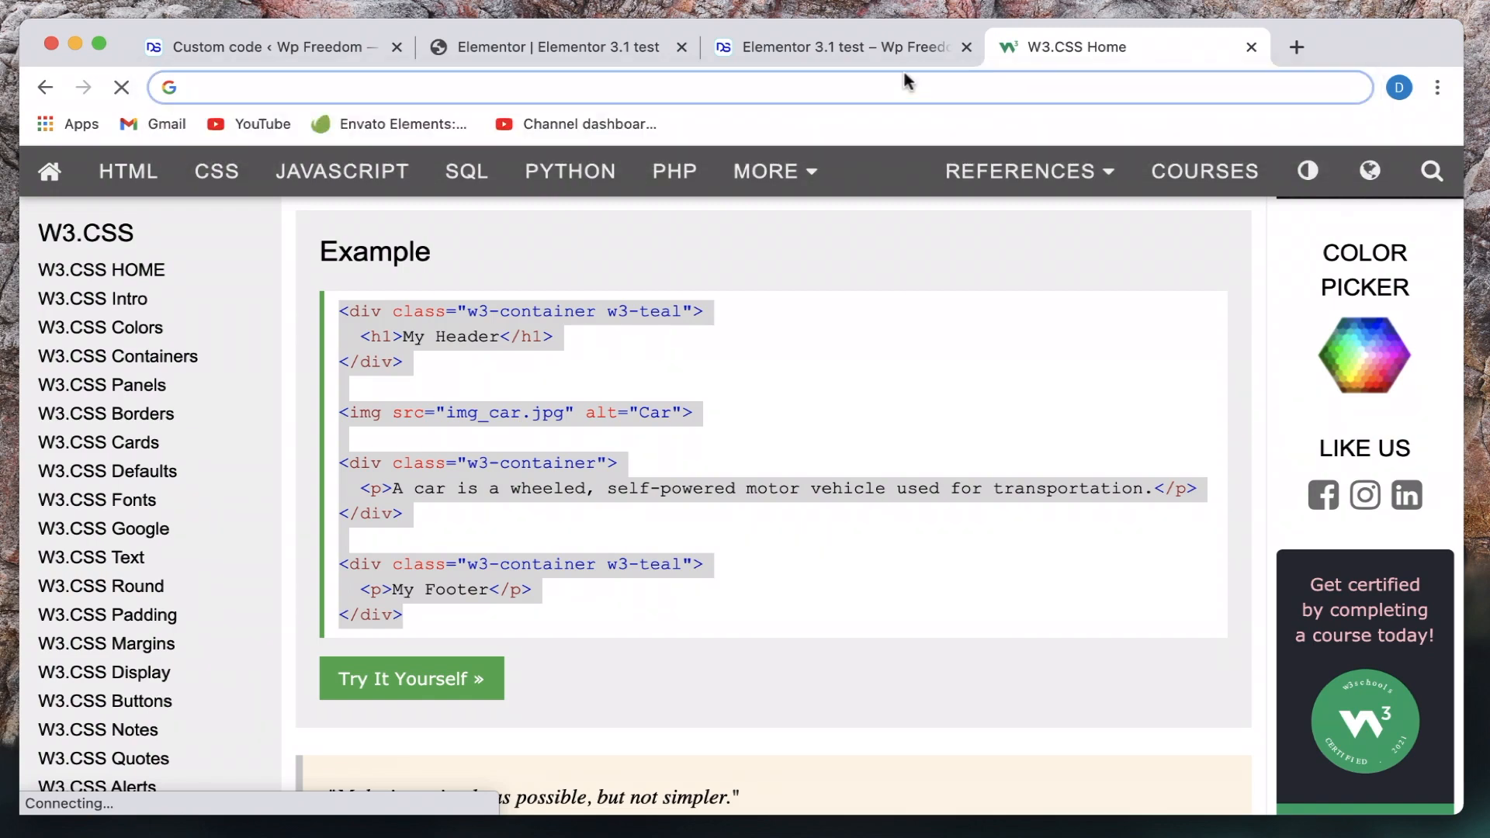
pyautogui.click(820, 60)
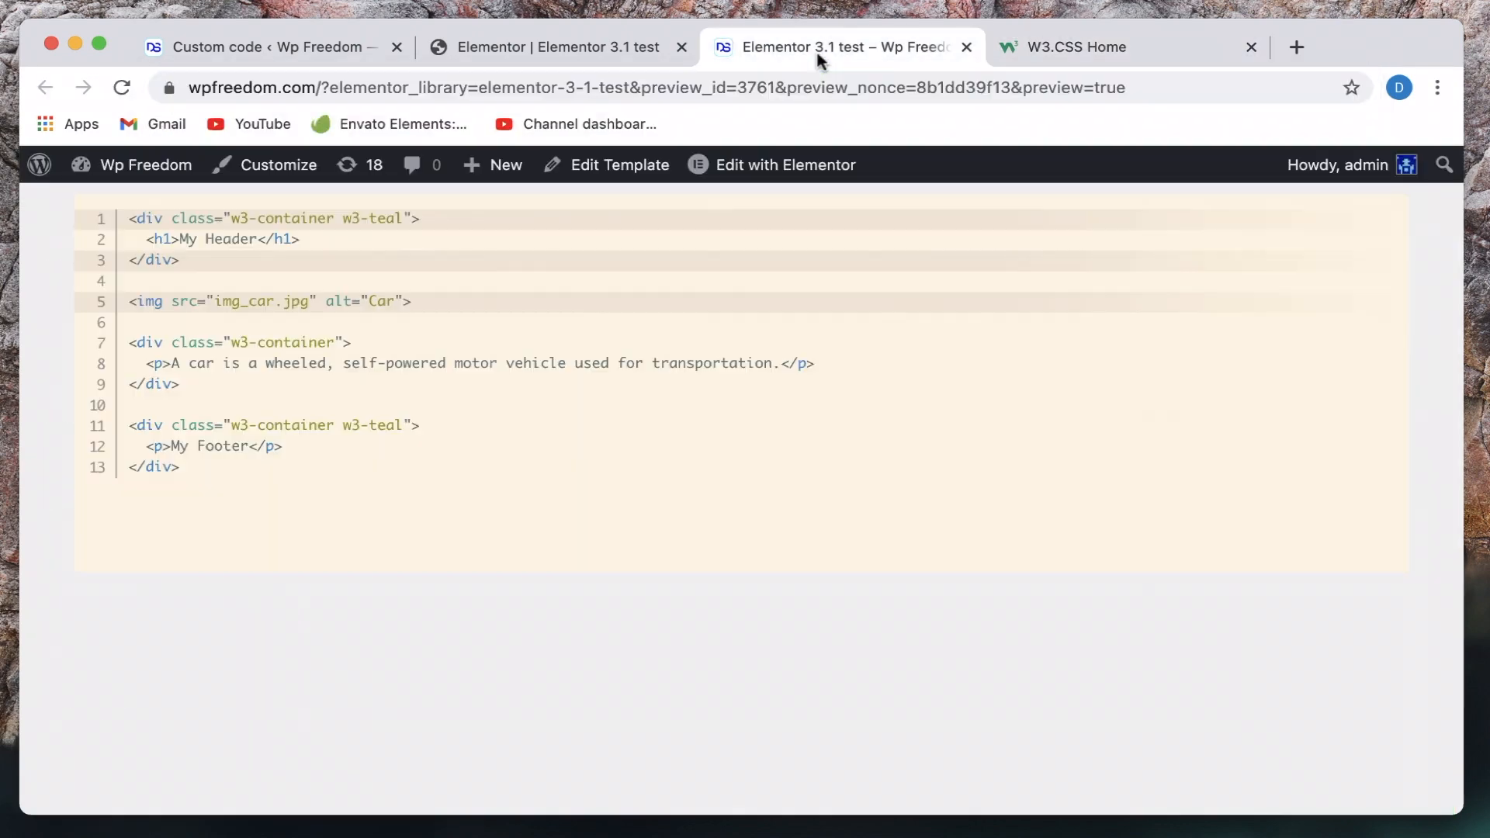
pyautogui.click(546, 49)
pyautogui.click(194, 292)
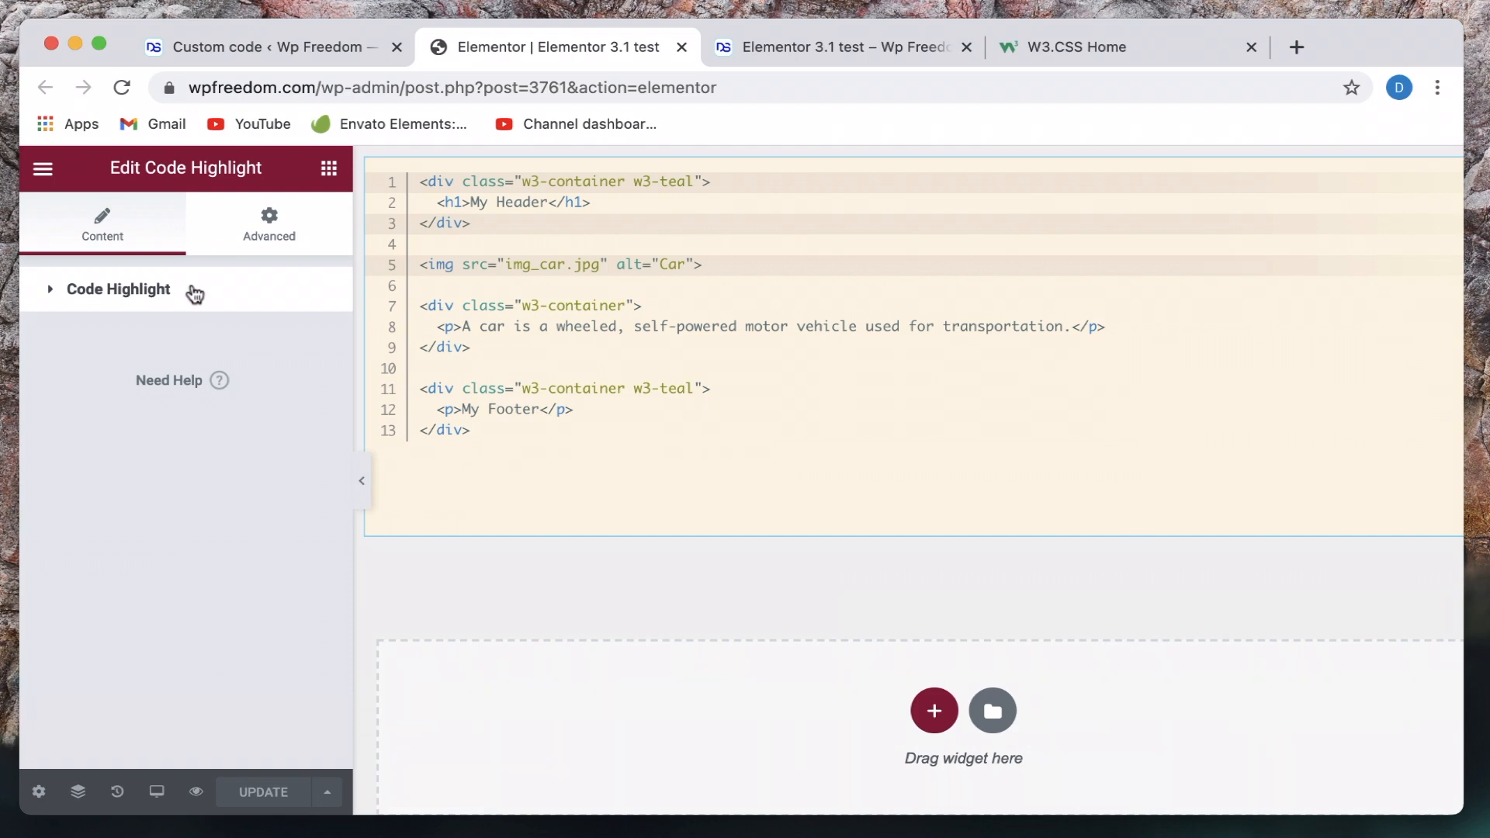
pyautogui.click(282, 56)
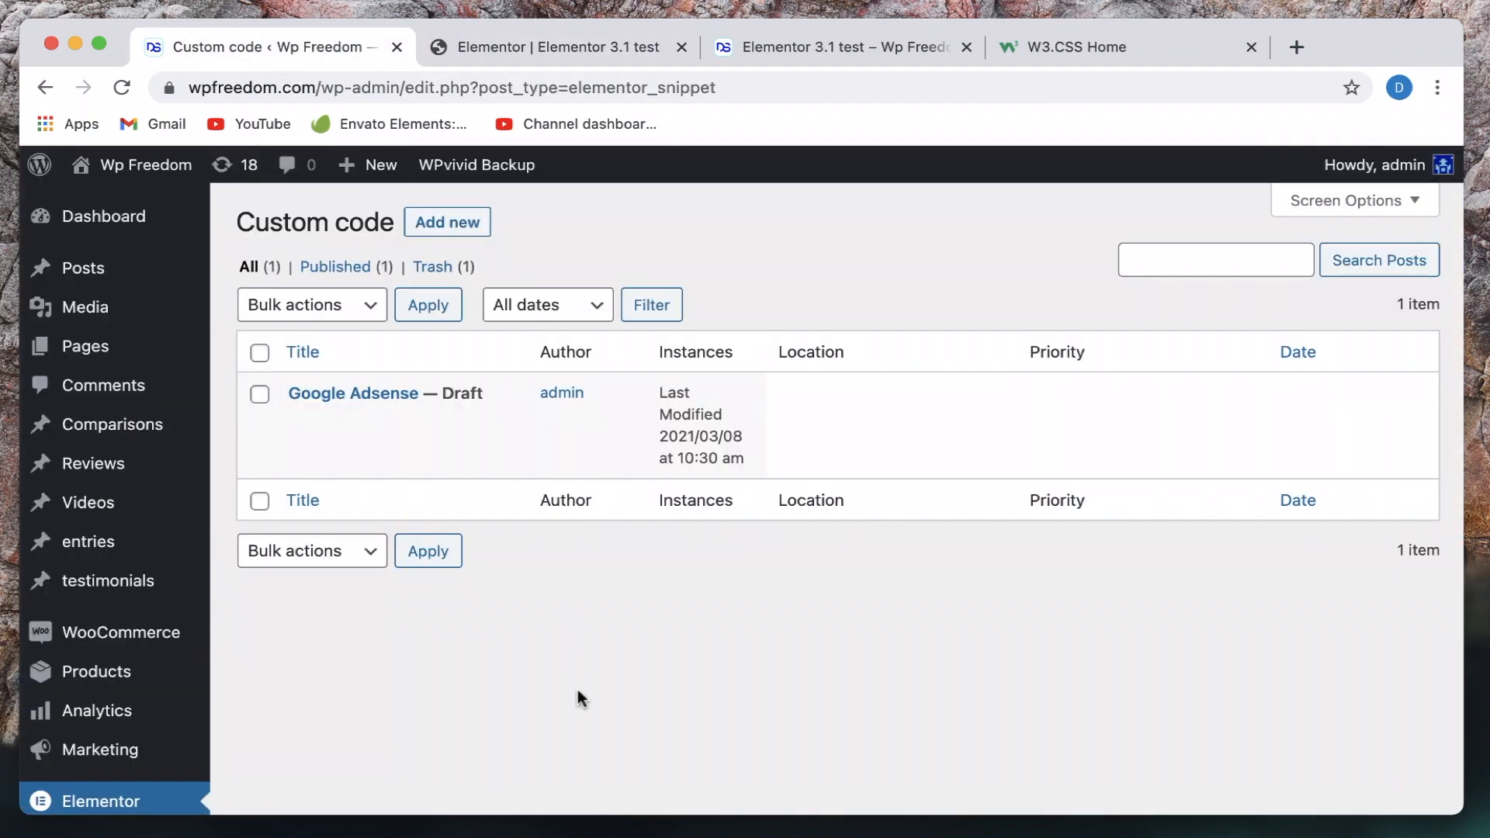